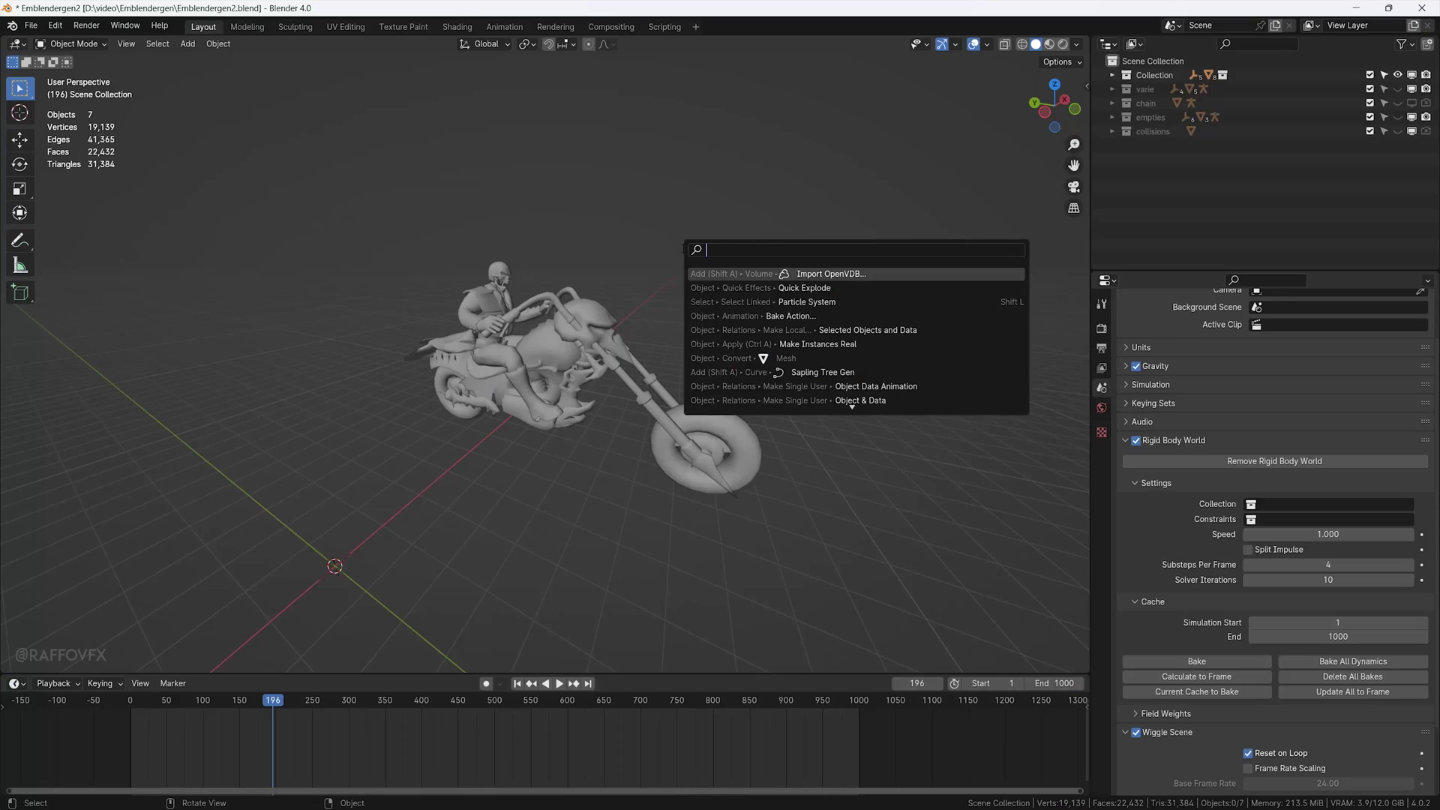
Import every VDB file in the ghost rider fire folder as one volume sequence.
text(vdb)
key(Return)
double_click(605, 294)
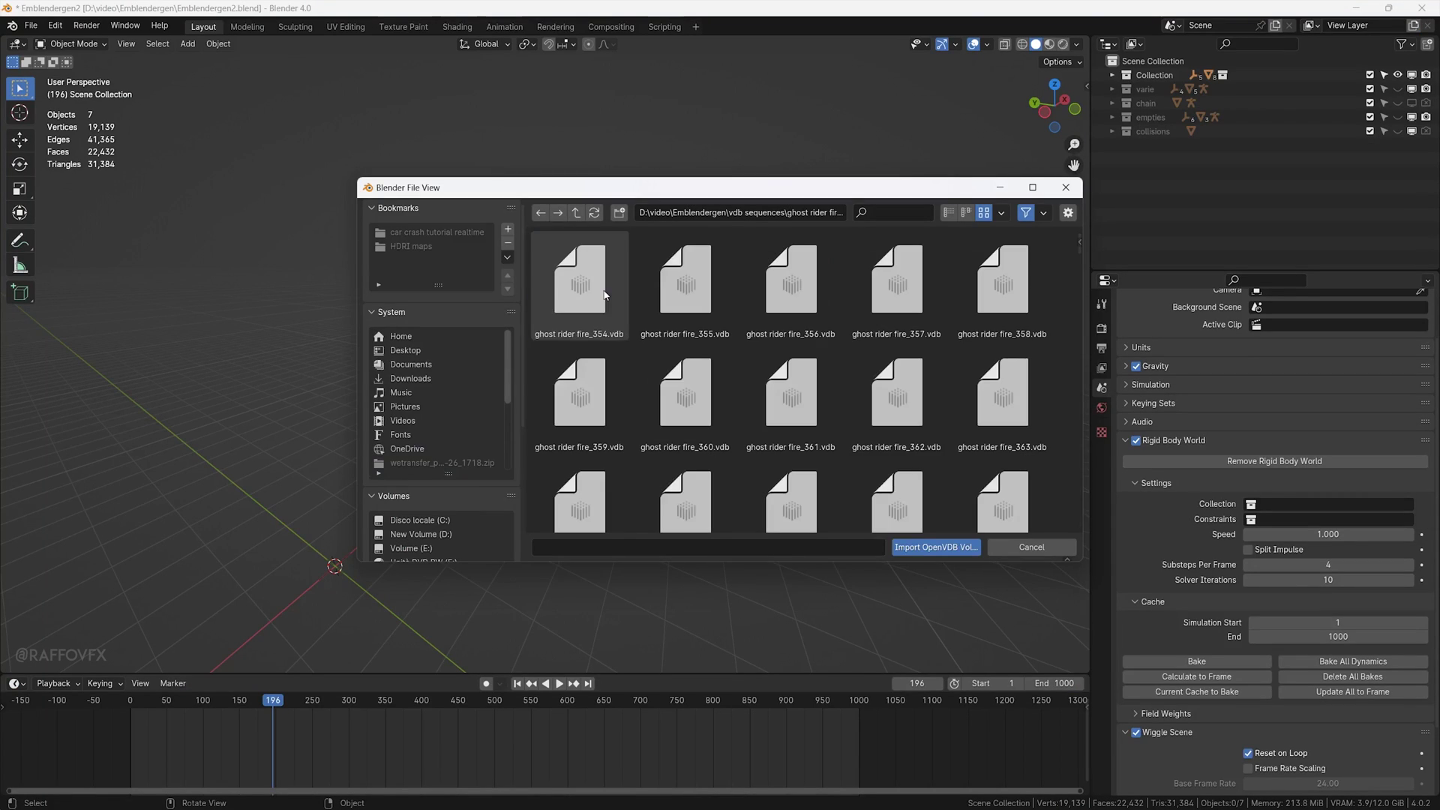
key(a)
click(937, 546)
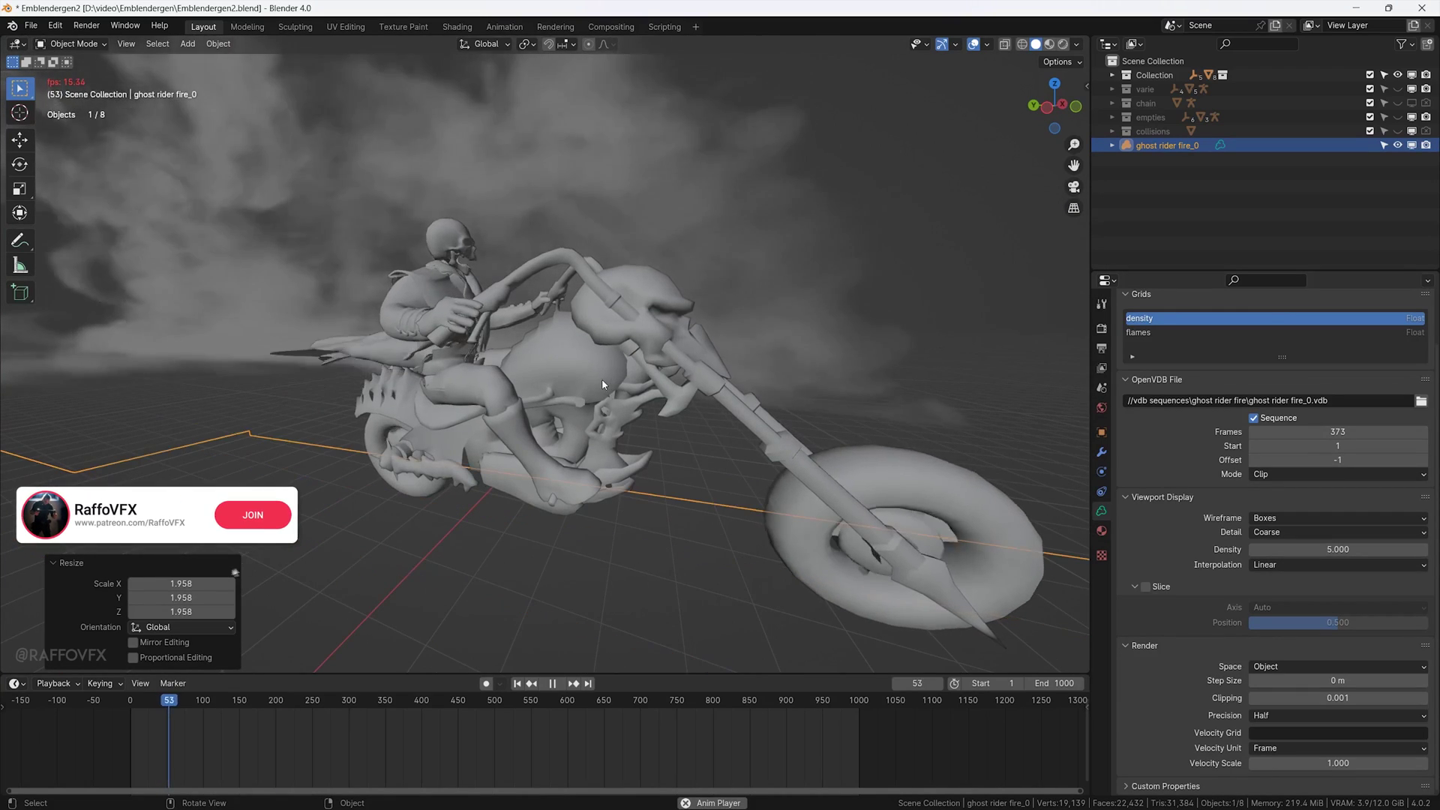
scroll(665, 422, down, 10)
middle_drag(665, 422, 615, 315)
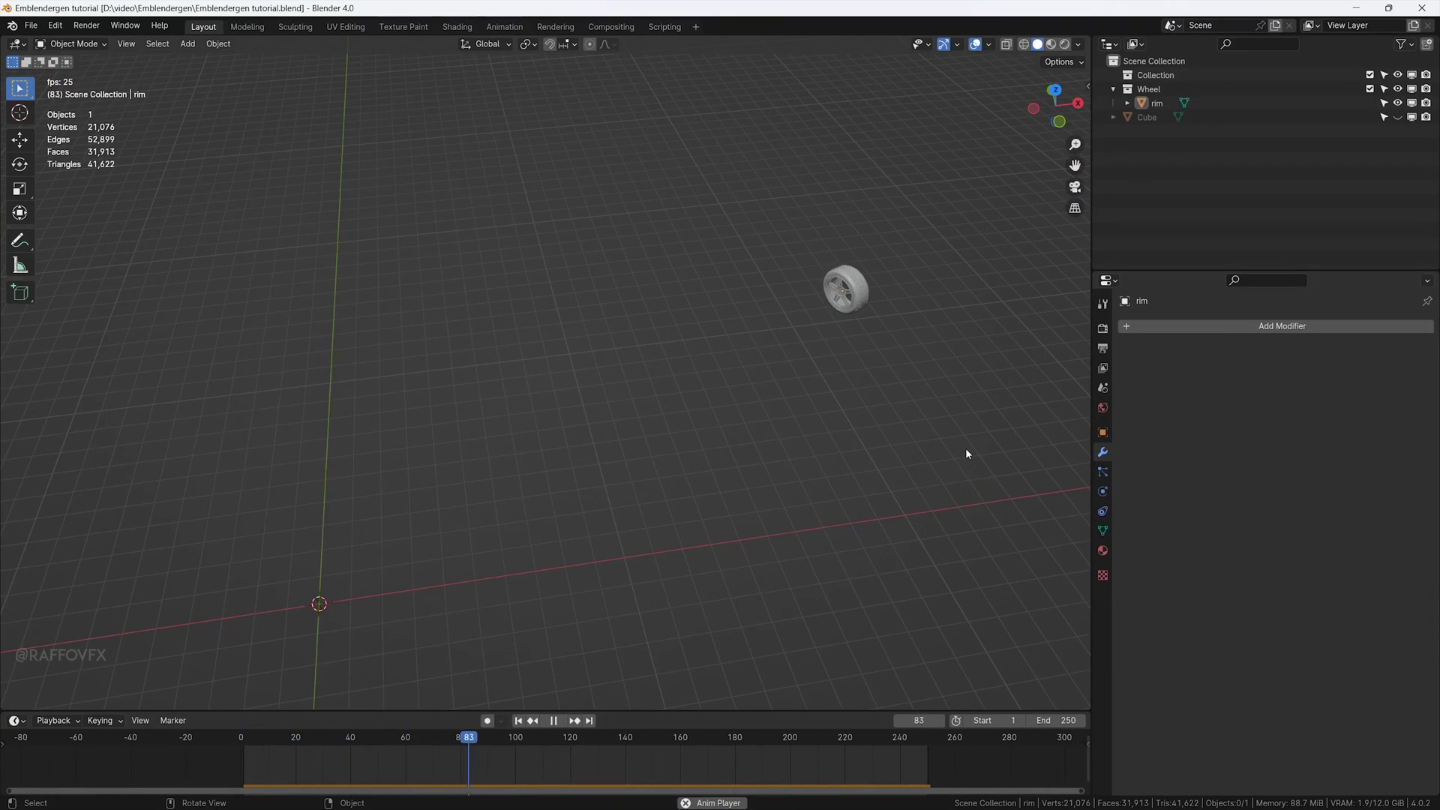
Stop playback, select the wheel rim, and bring up the FBX export settings.
key(space)
click(817, 234)
click(31, 26)
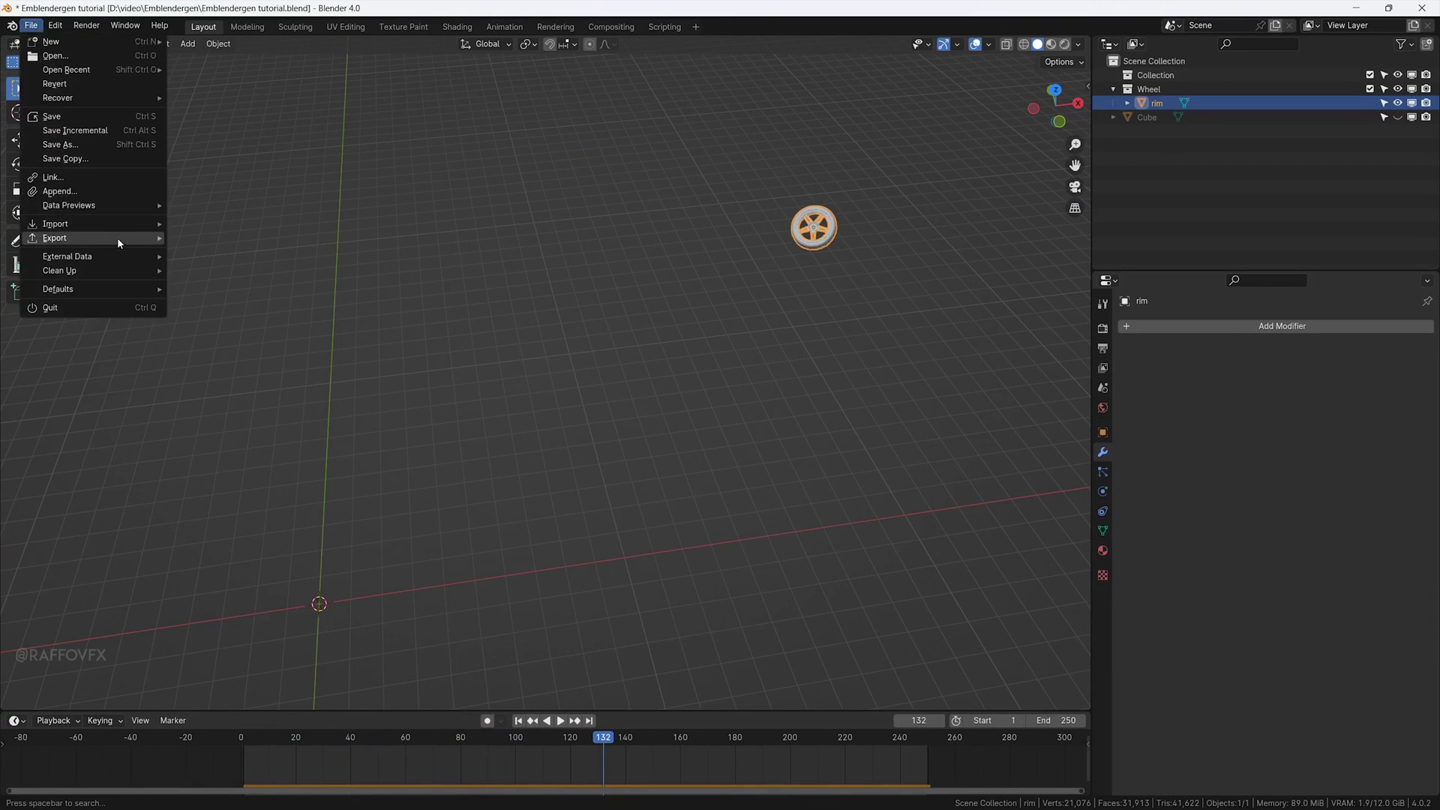
mouse_move(117, 237)
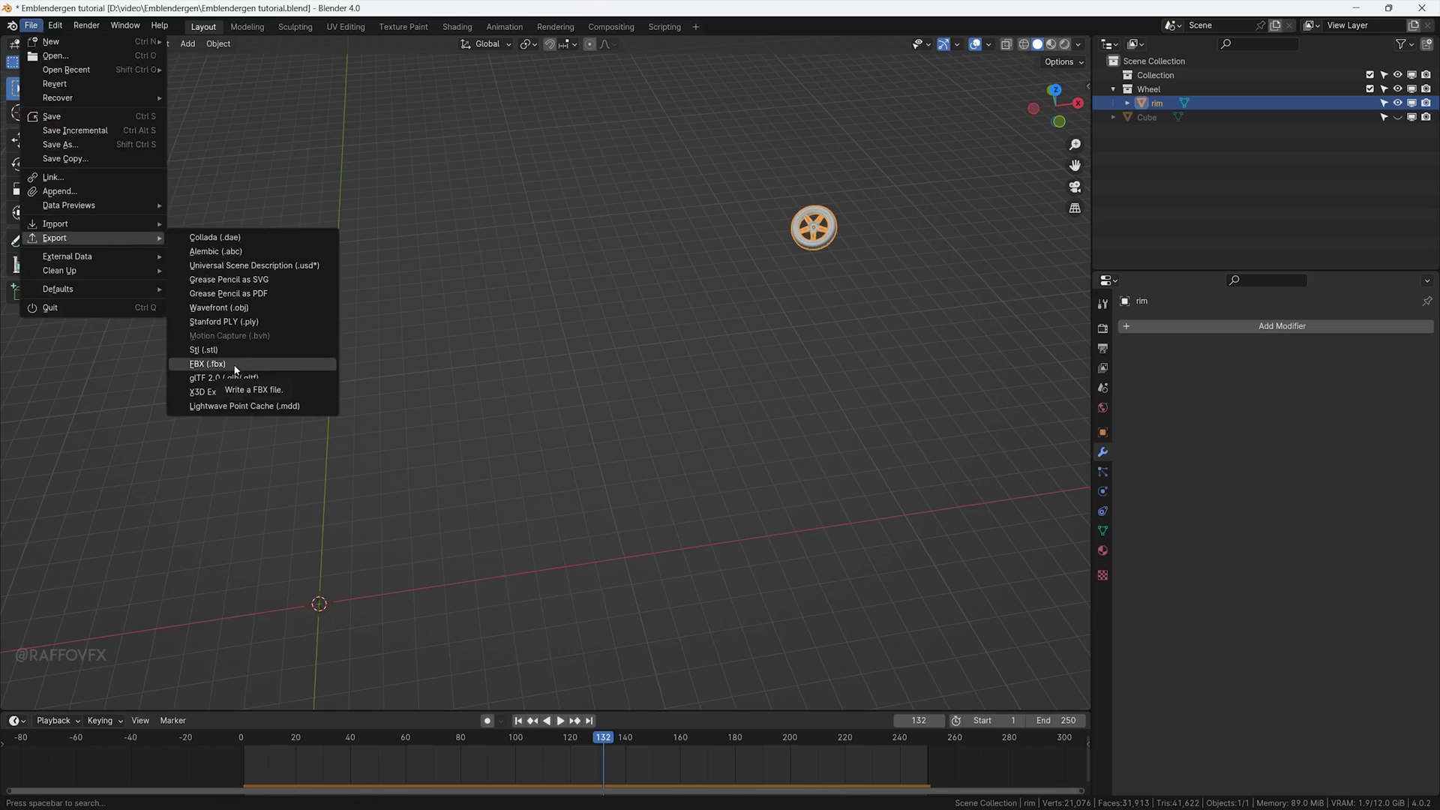
click(207, 364)
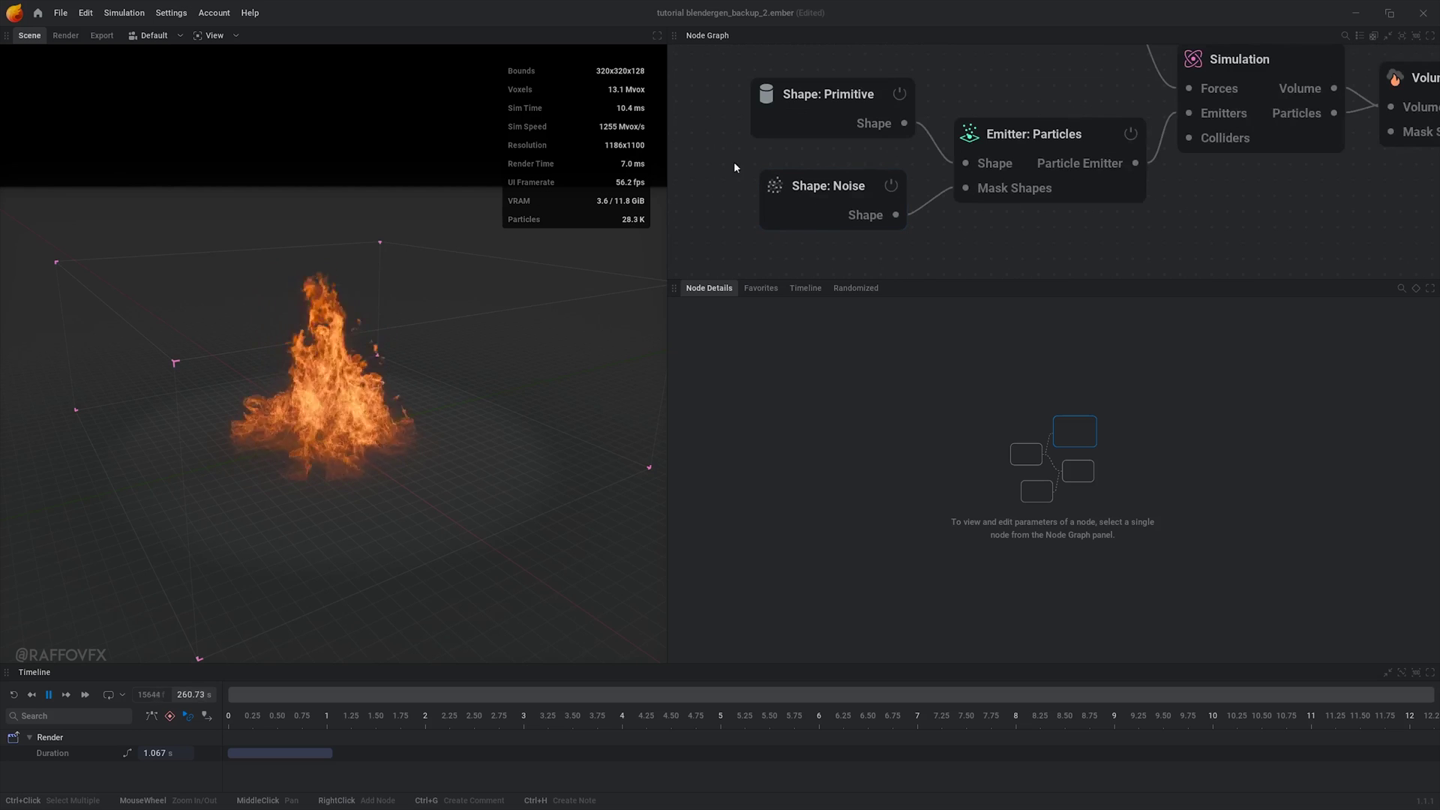
Replace the primitive shape node with a Shape: Noise node.
right_click(836, 125)
click(911, 252)
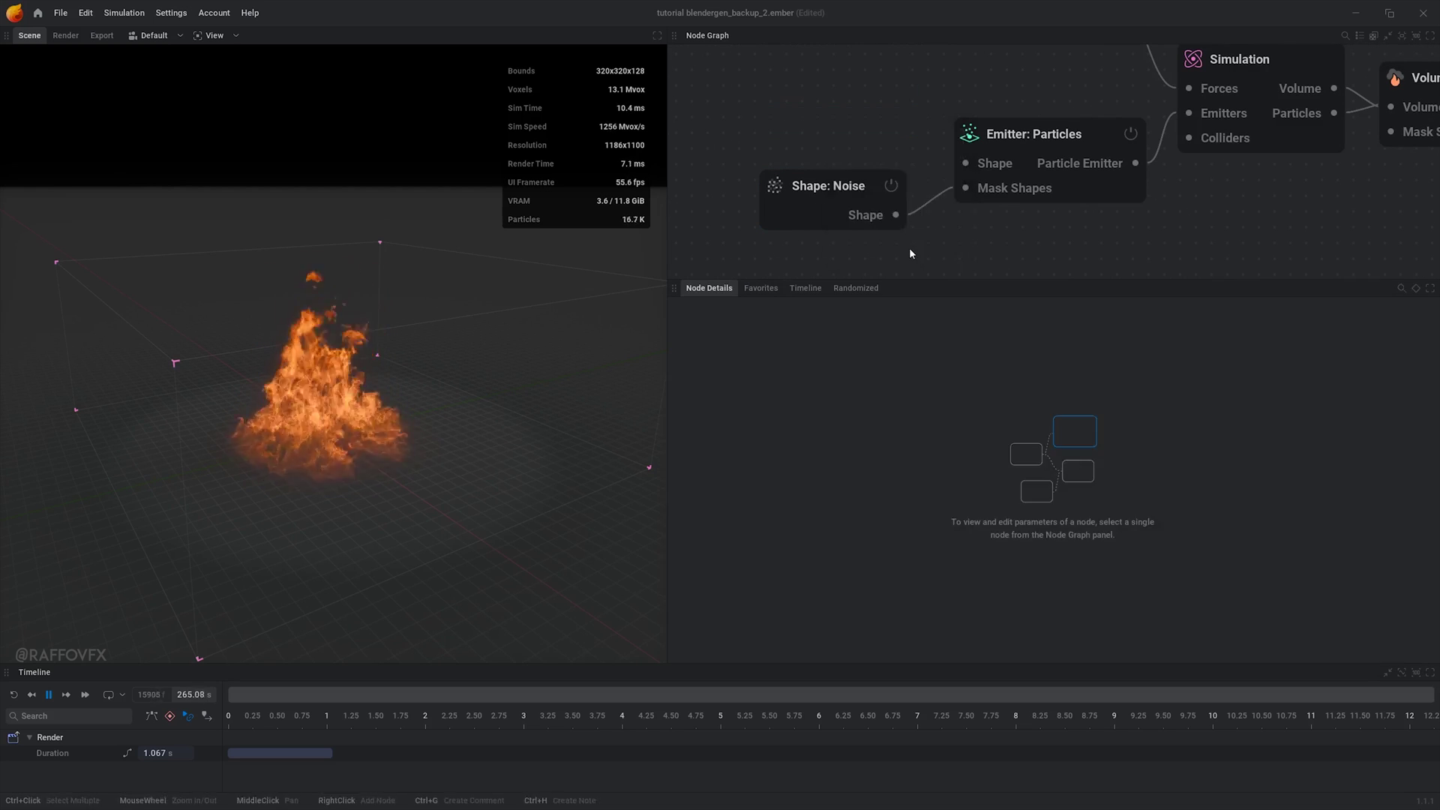
middle_drag(912, 254, 1034, 286)
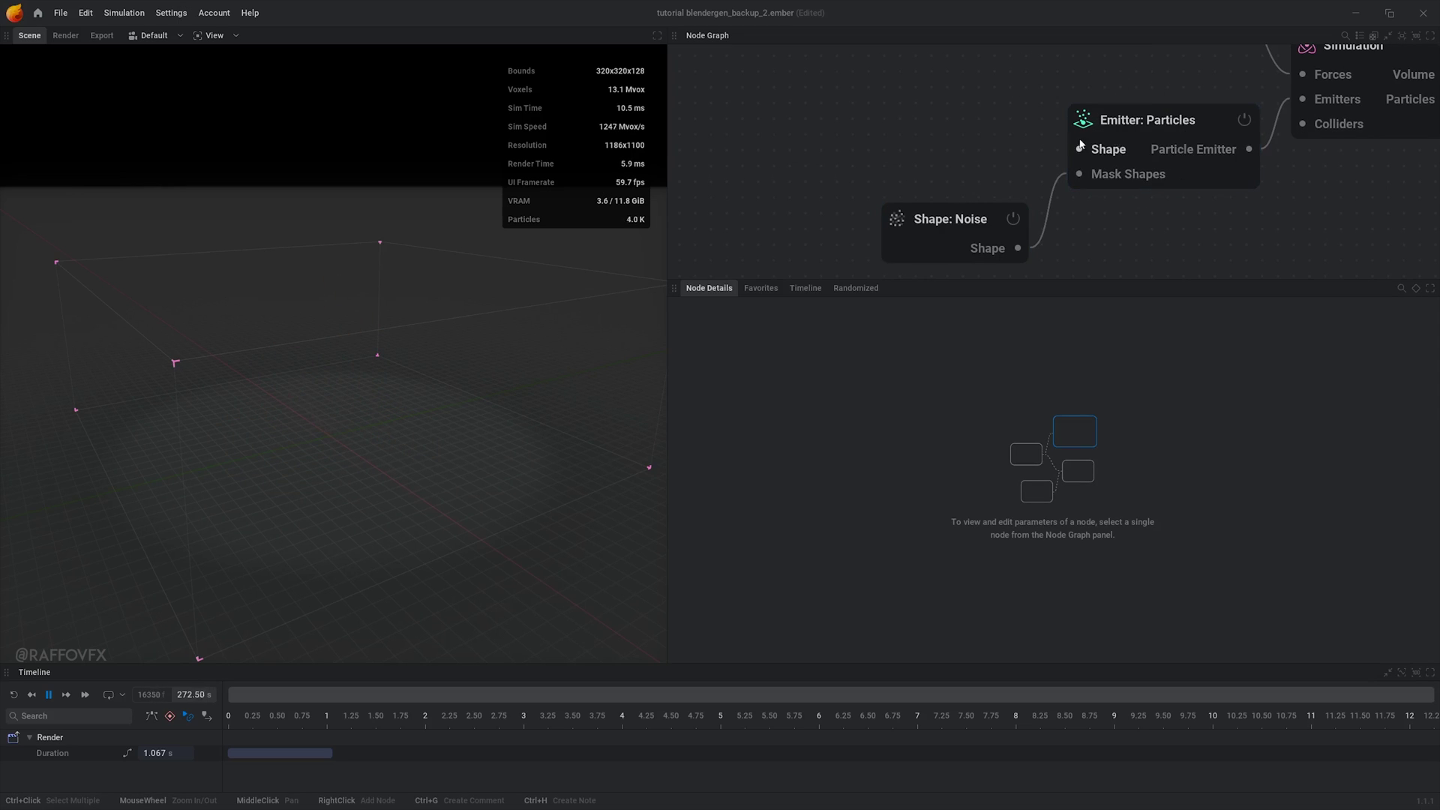
Add an Import node on the emitter's Shape input and load wheel1.fbx into it.
drag(979, 82, 979, 81)
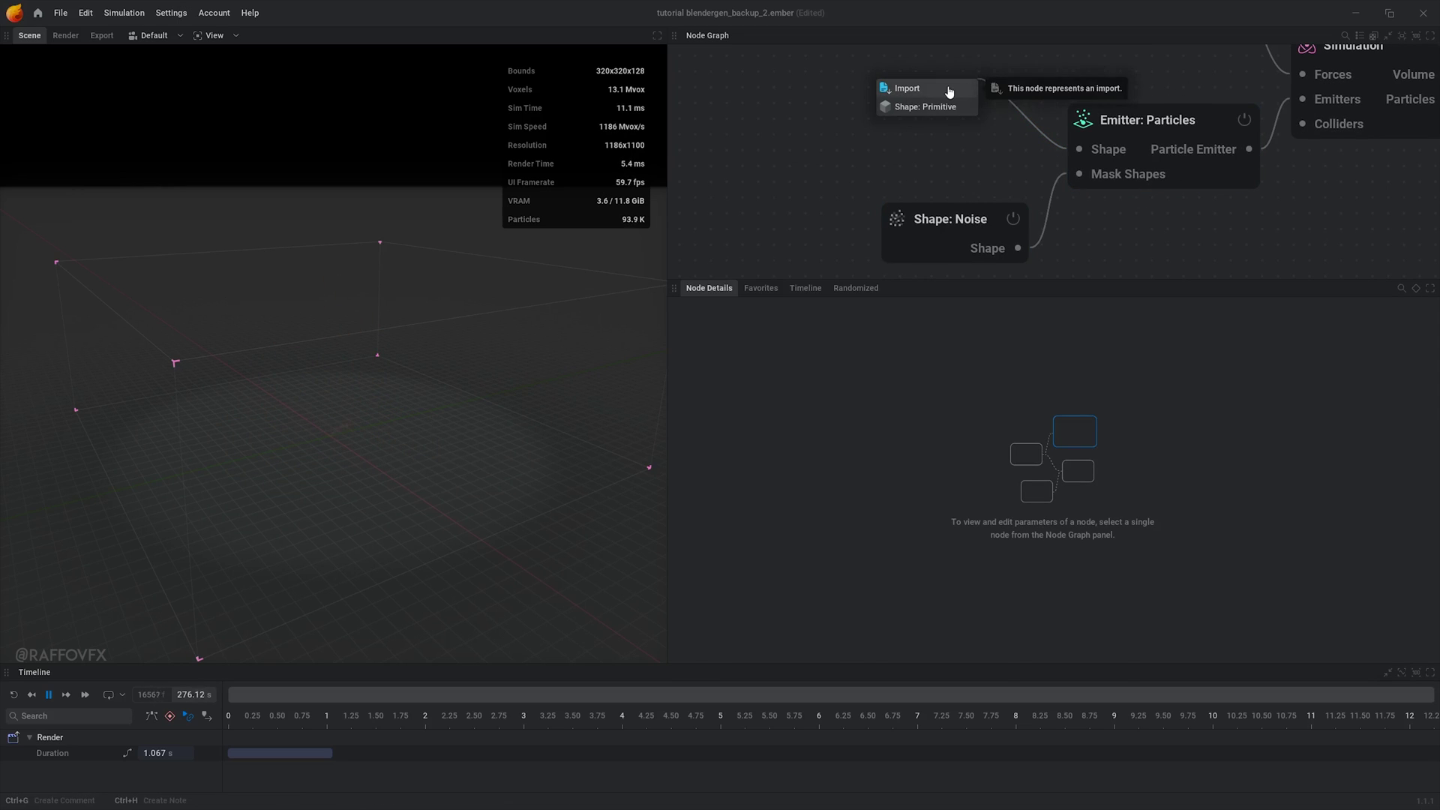
click(947, 90)
click(919, 125)
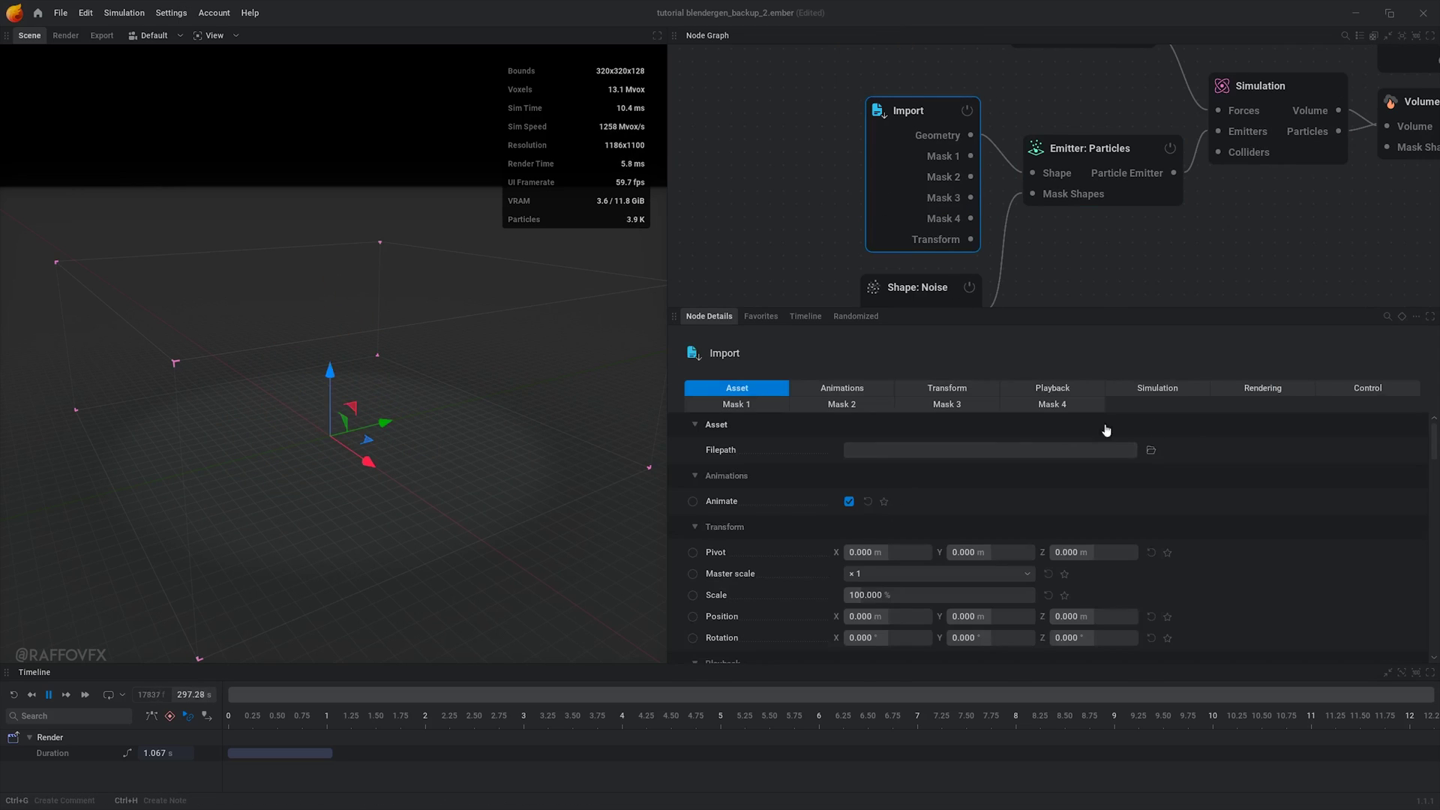
click(1151, 449)
click(168, 160)
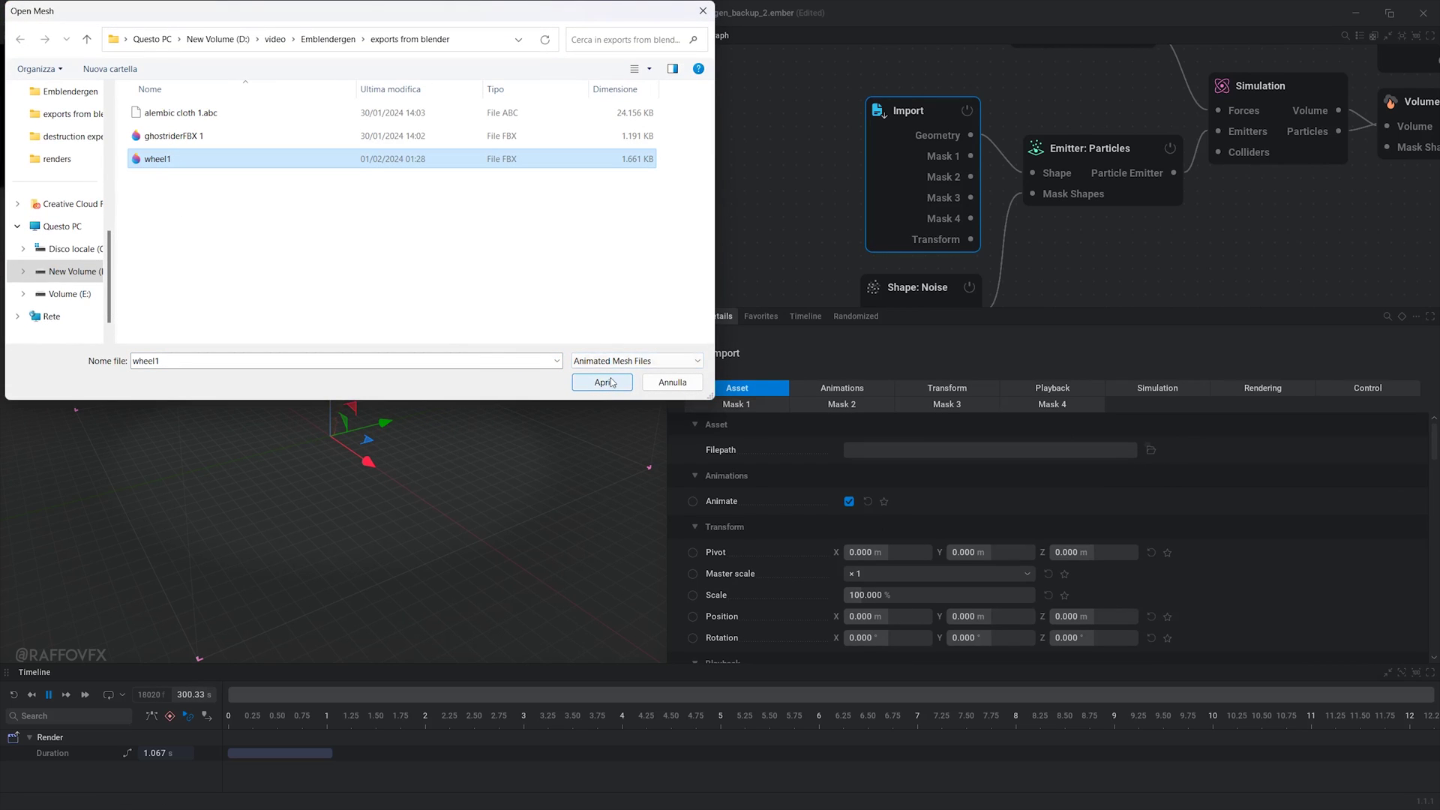
click(604, 382)
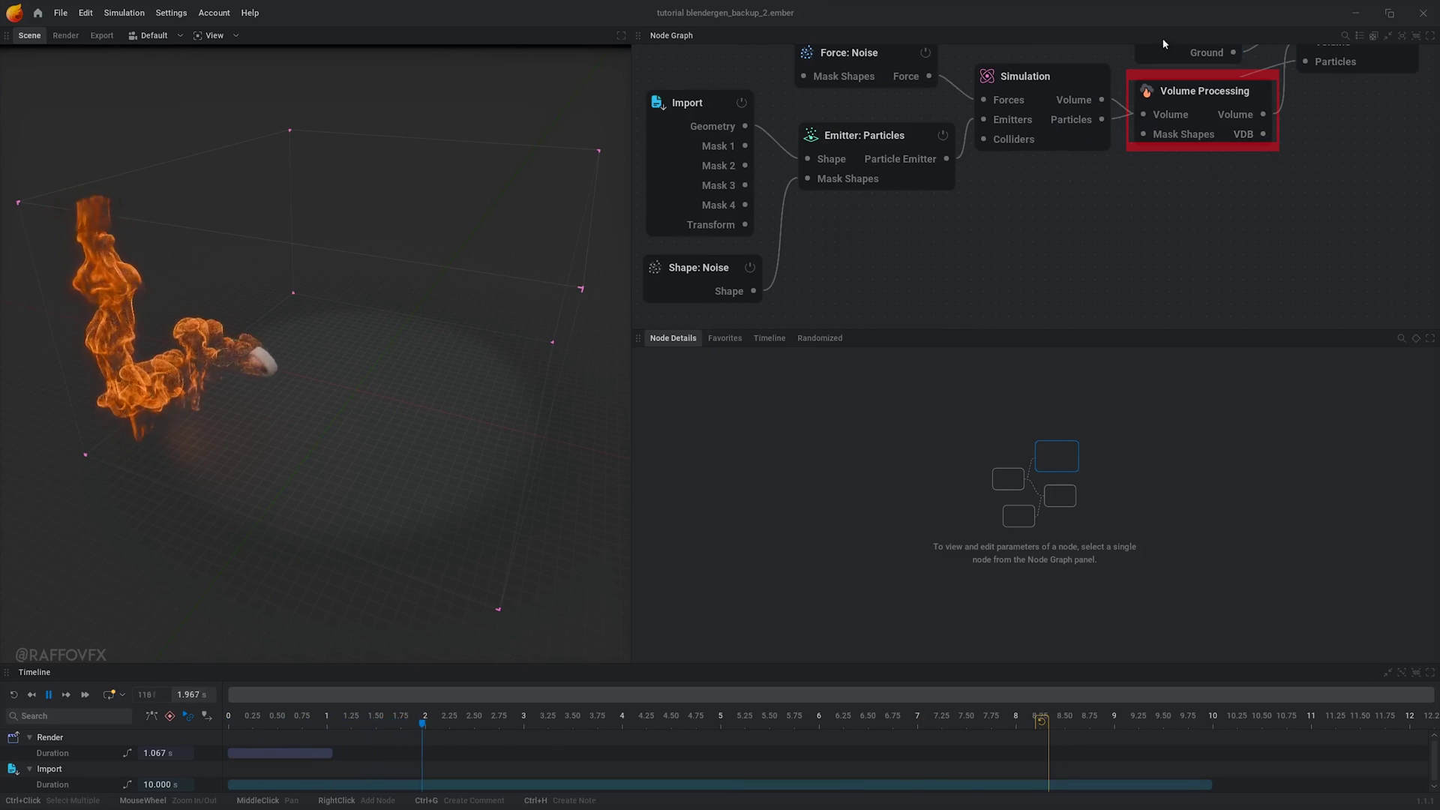
Add an Export: VDB node from Volume Processing, saving to a new 'vdb sequence' folder, with Import Transform wired in.
drag(1264, 133, 1296, 204)
click(1342, 223)
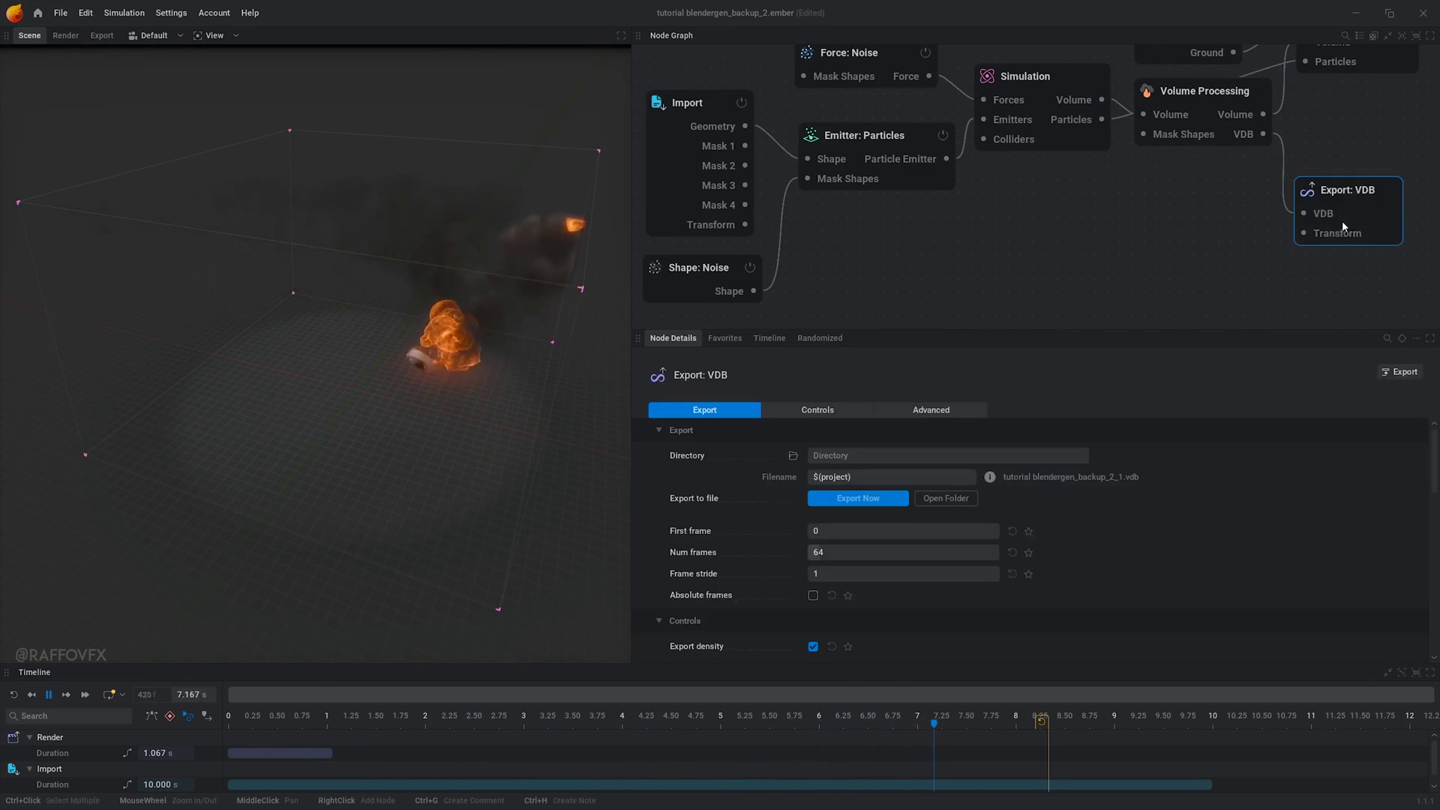
click(794, 456)
key(ctrl+shift+n)
text(vdb sequence)
key(Return)
key(Return)
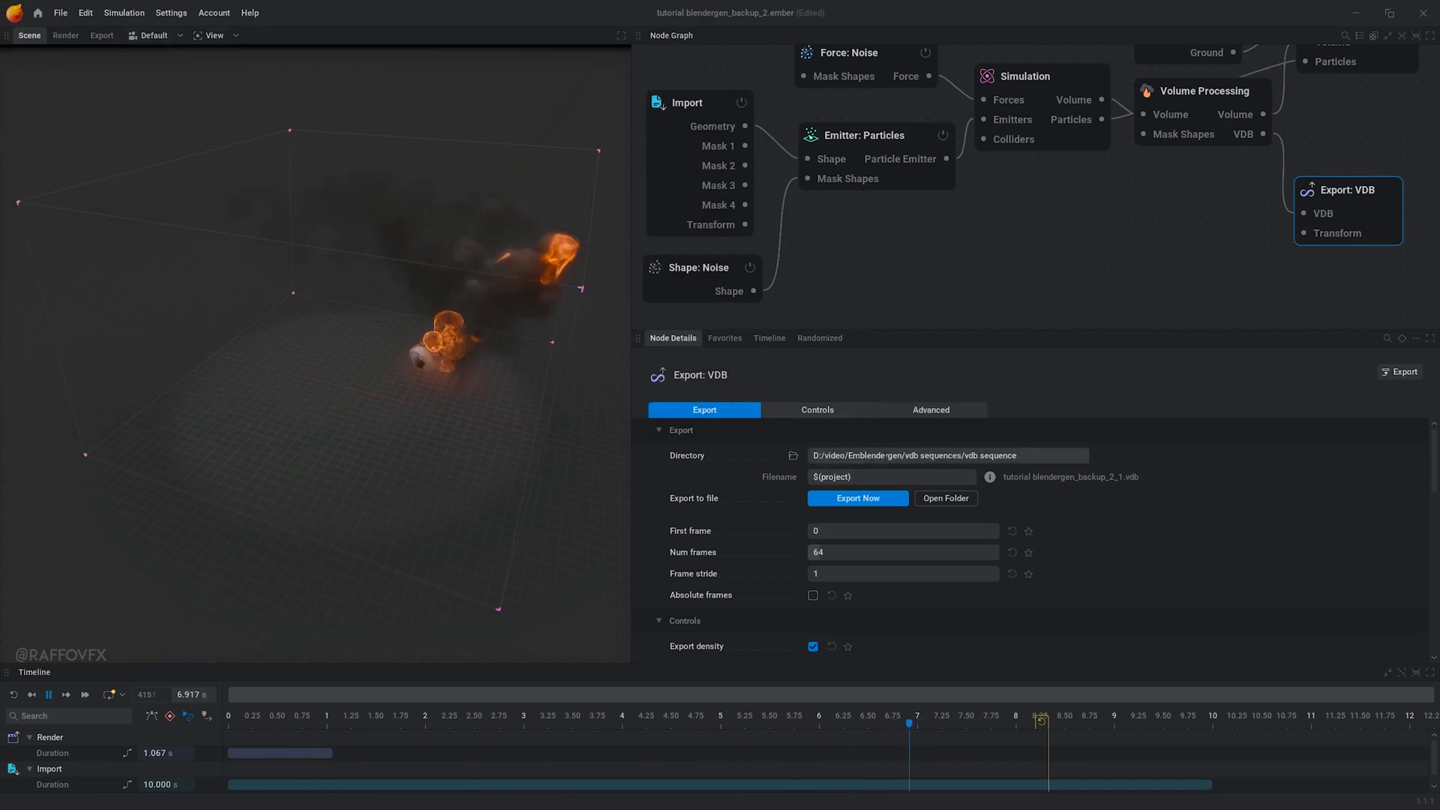
drag(745, 224, 1305, 234)
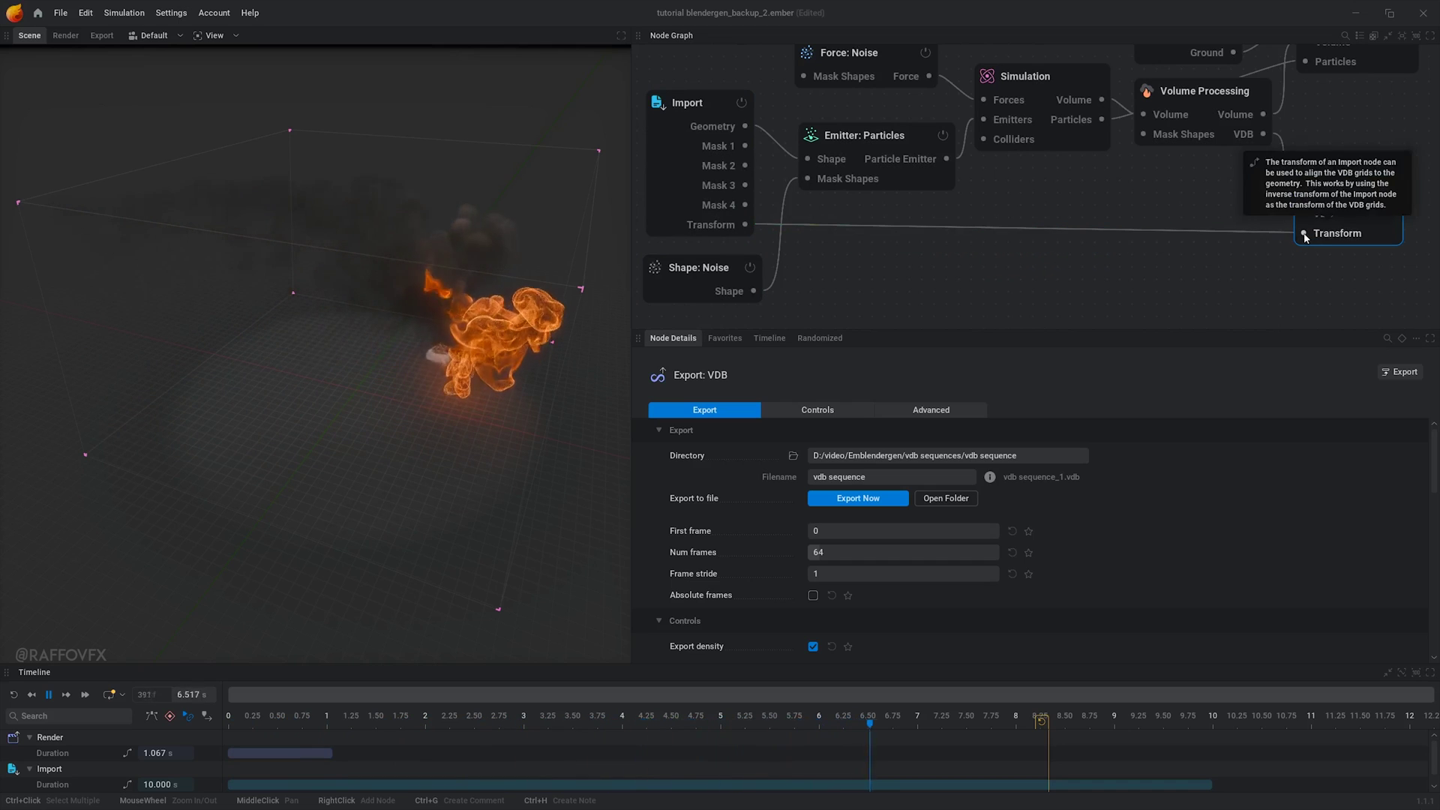
key(ctrl+space)
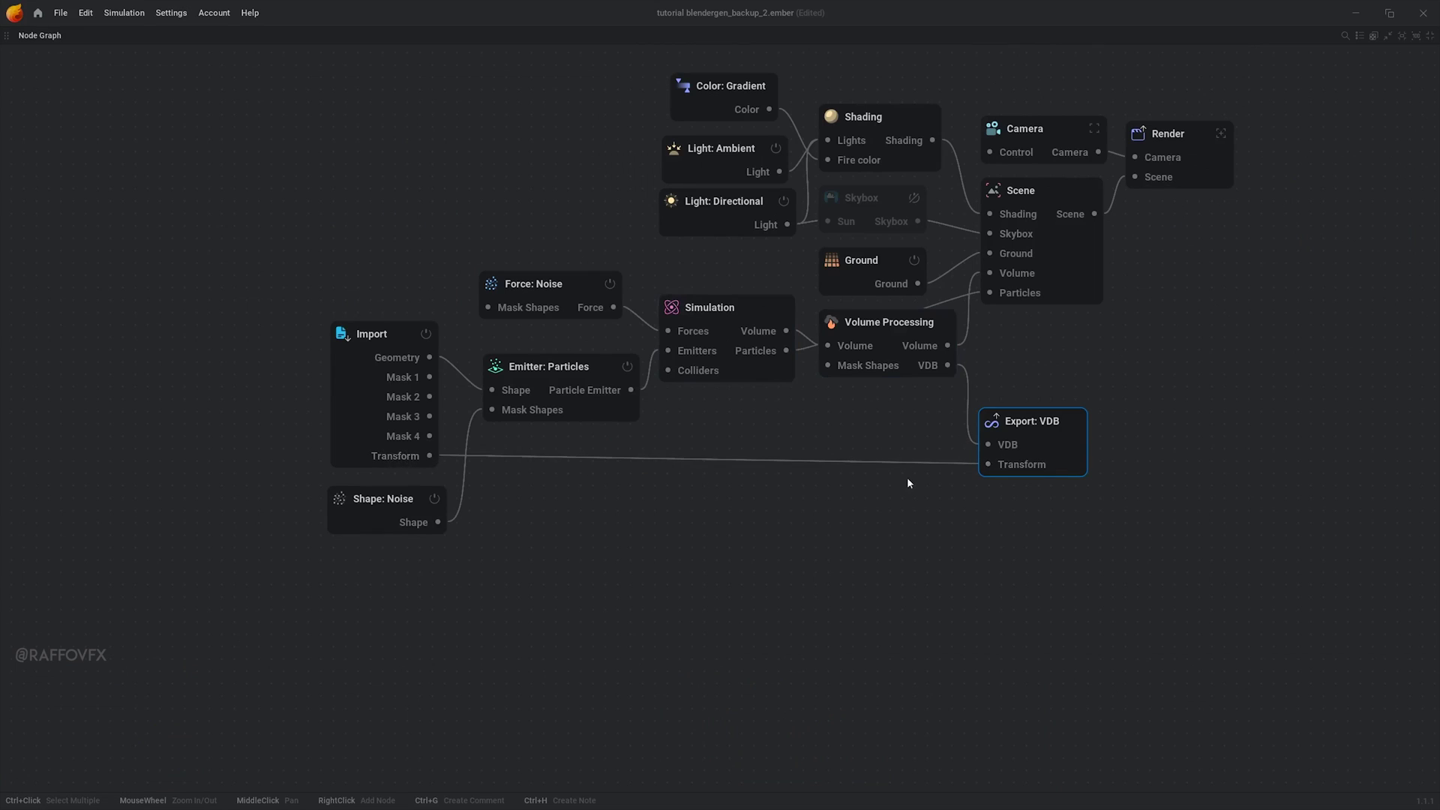
Check the scene's Output properties: 25 fps frame rate and a 1–250 frame range.
key(ctrl+space)
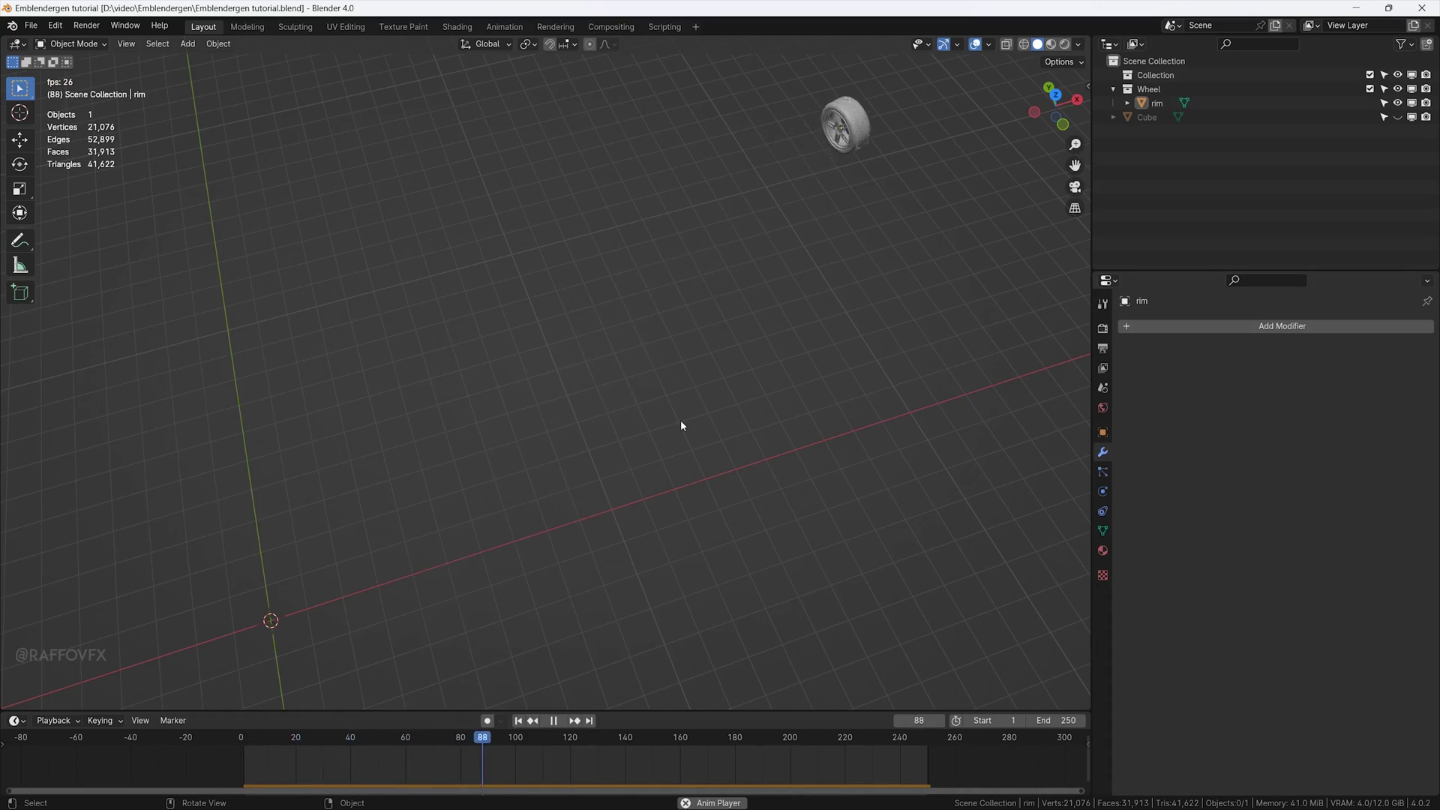
click(1103, 348)
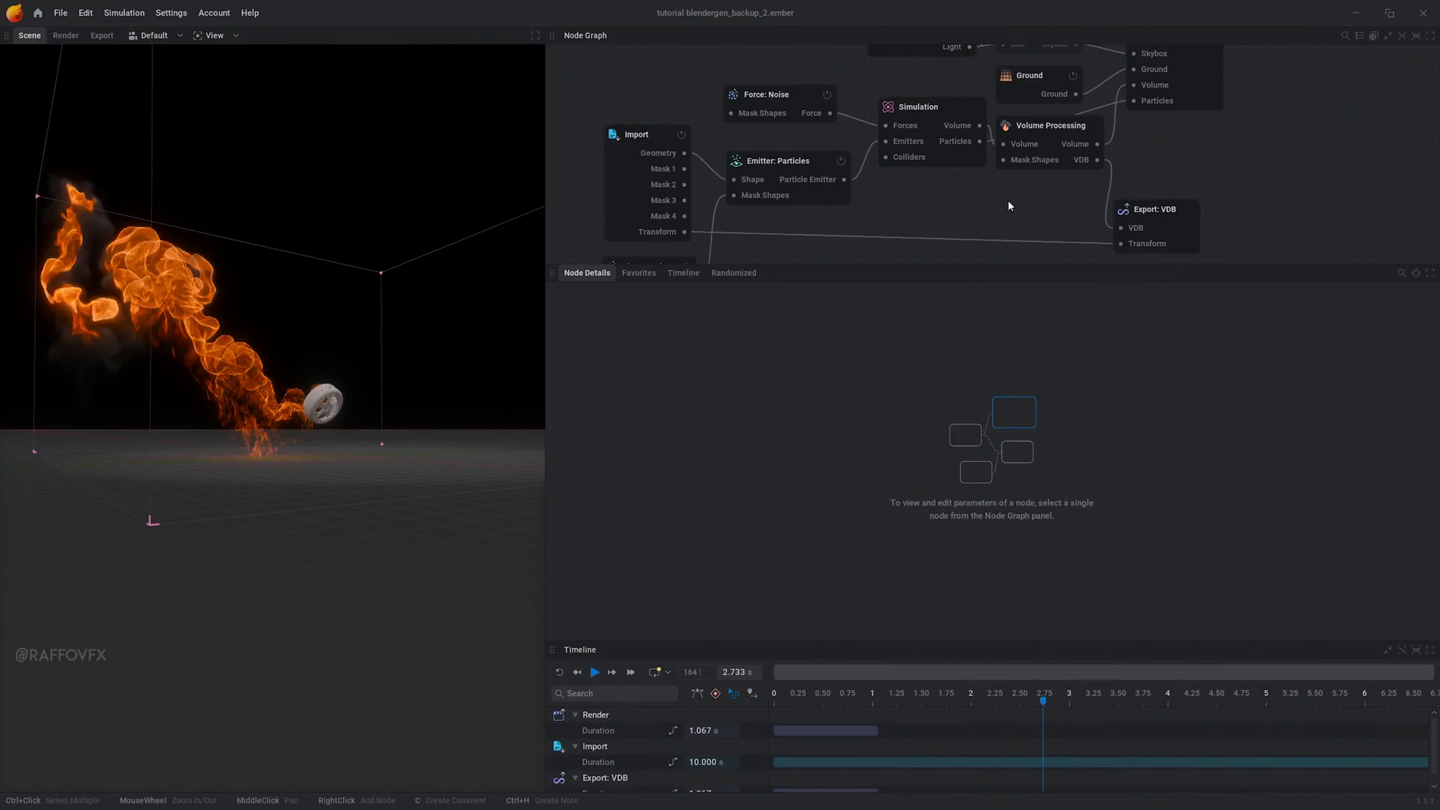
Inspect the Simulation node's time control settings.
scroll(921, 114, up, 5)
click(922, 115)
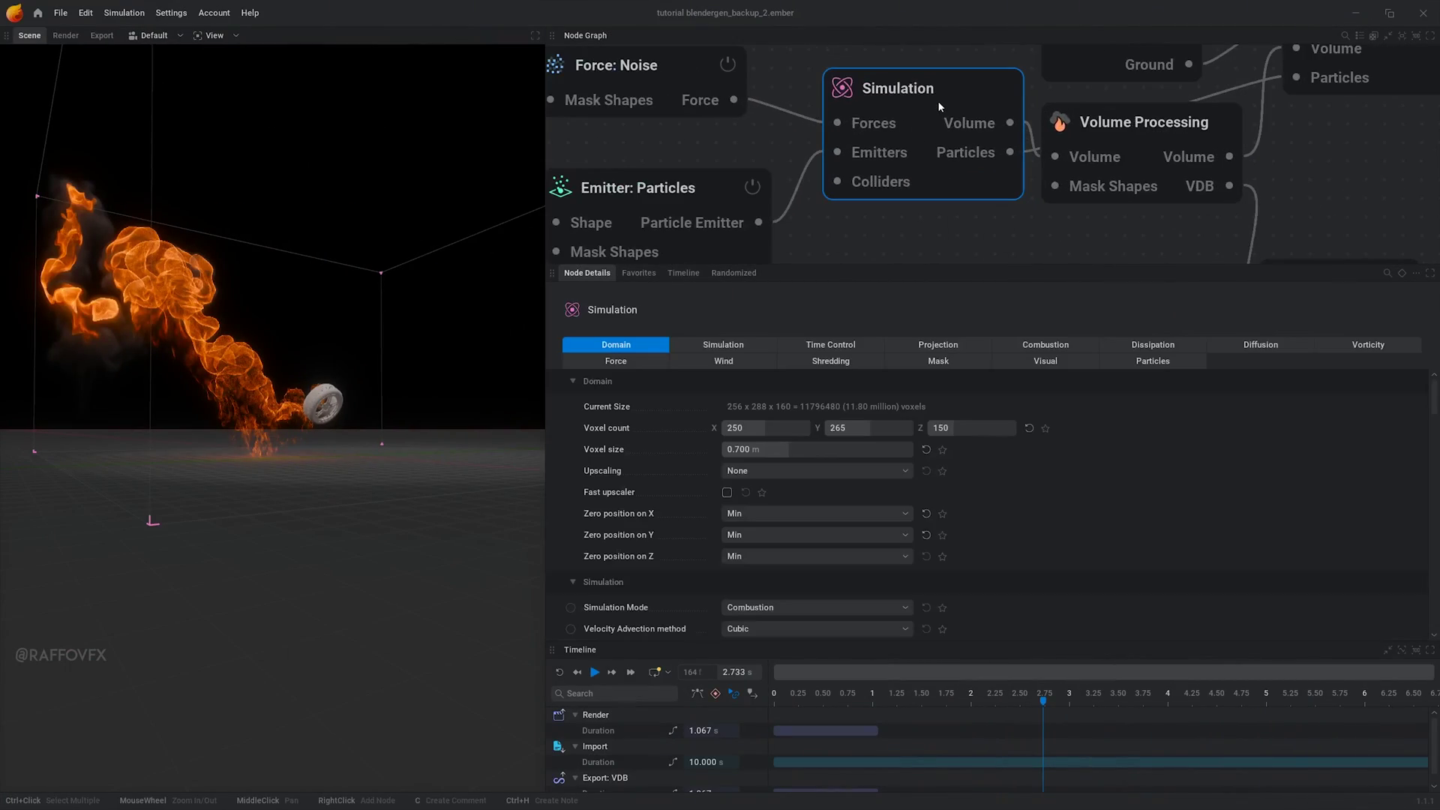
click(840, 346)
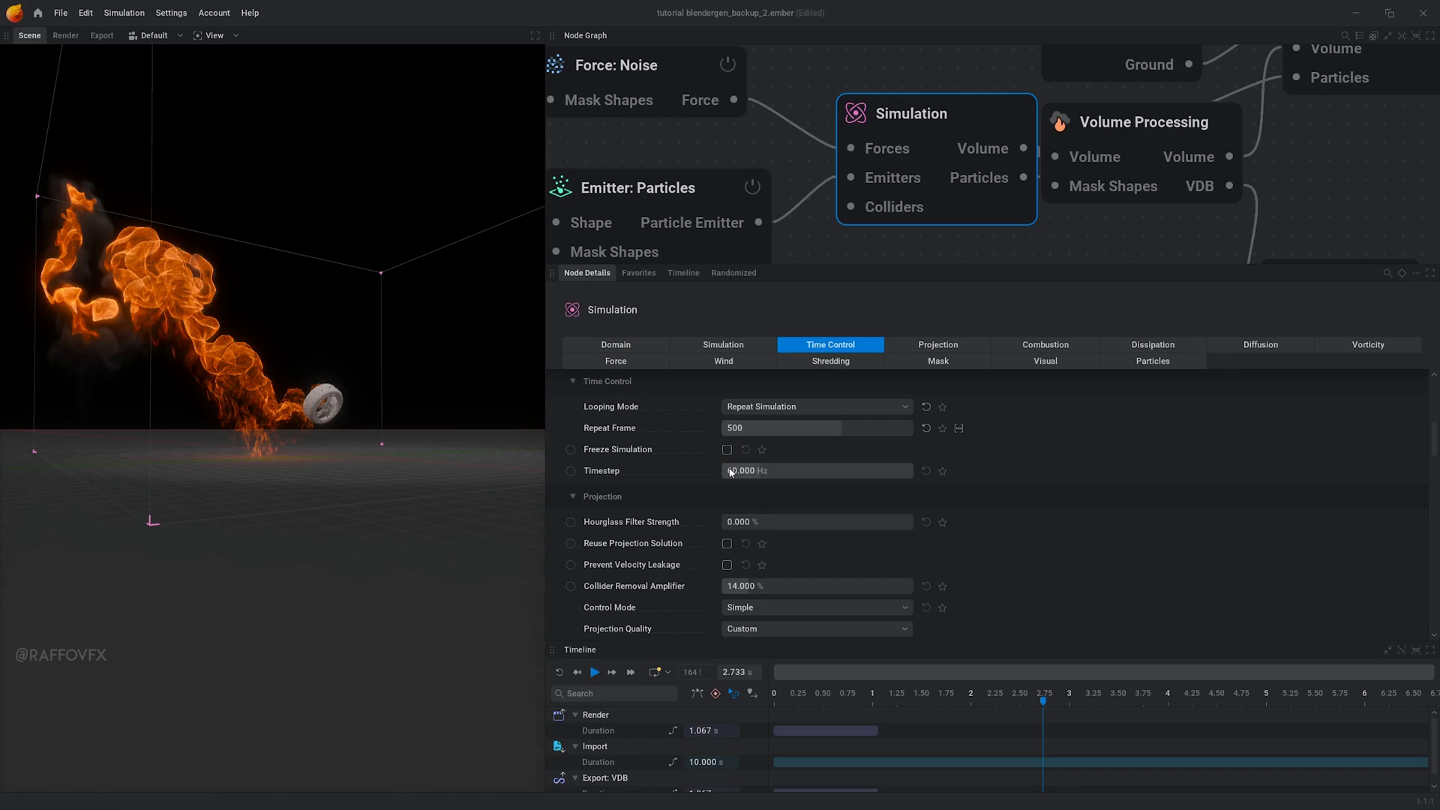
Override the Import node's FPS to 30 and play to check the 8.333 s timing.
scroll(916, 114, down, 5)
click(671, 135)
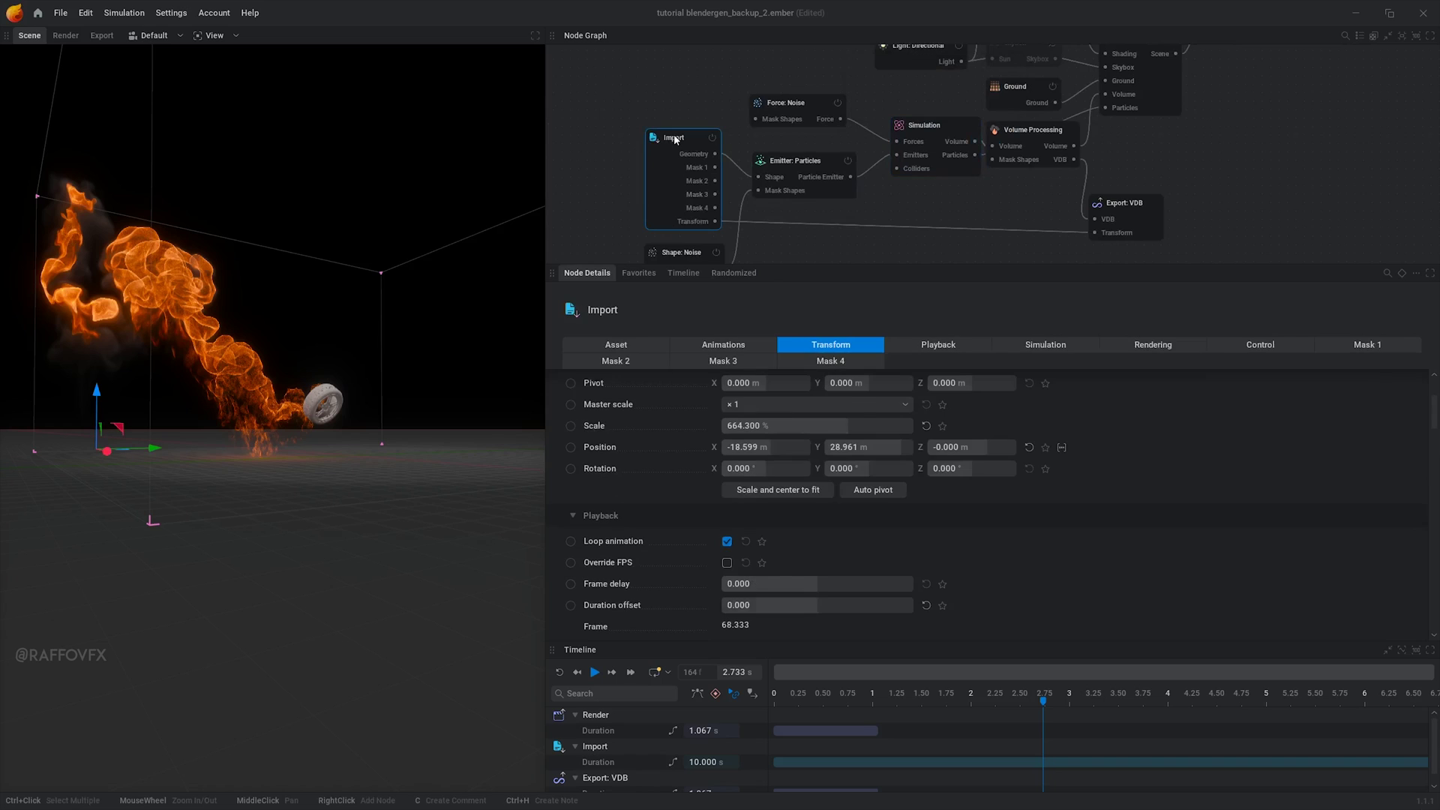
drag(668, 135, 670, 123)
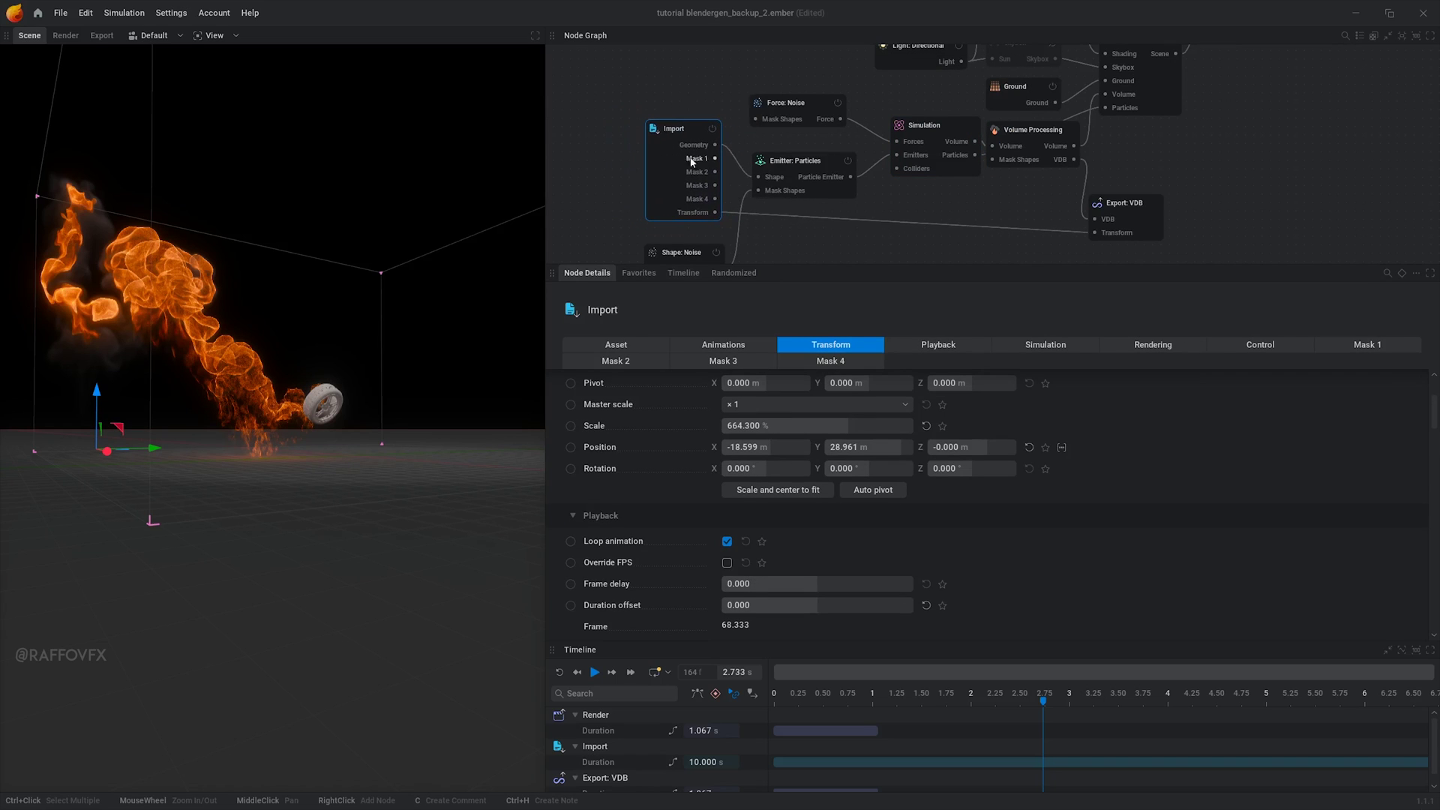
click(617, 346)
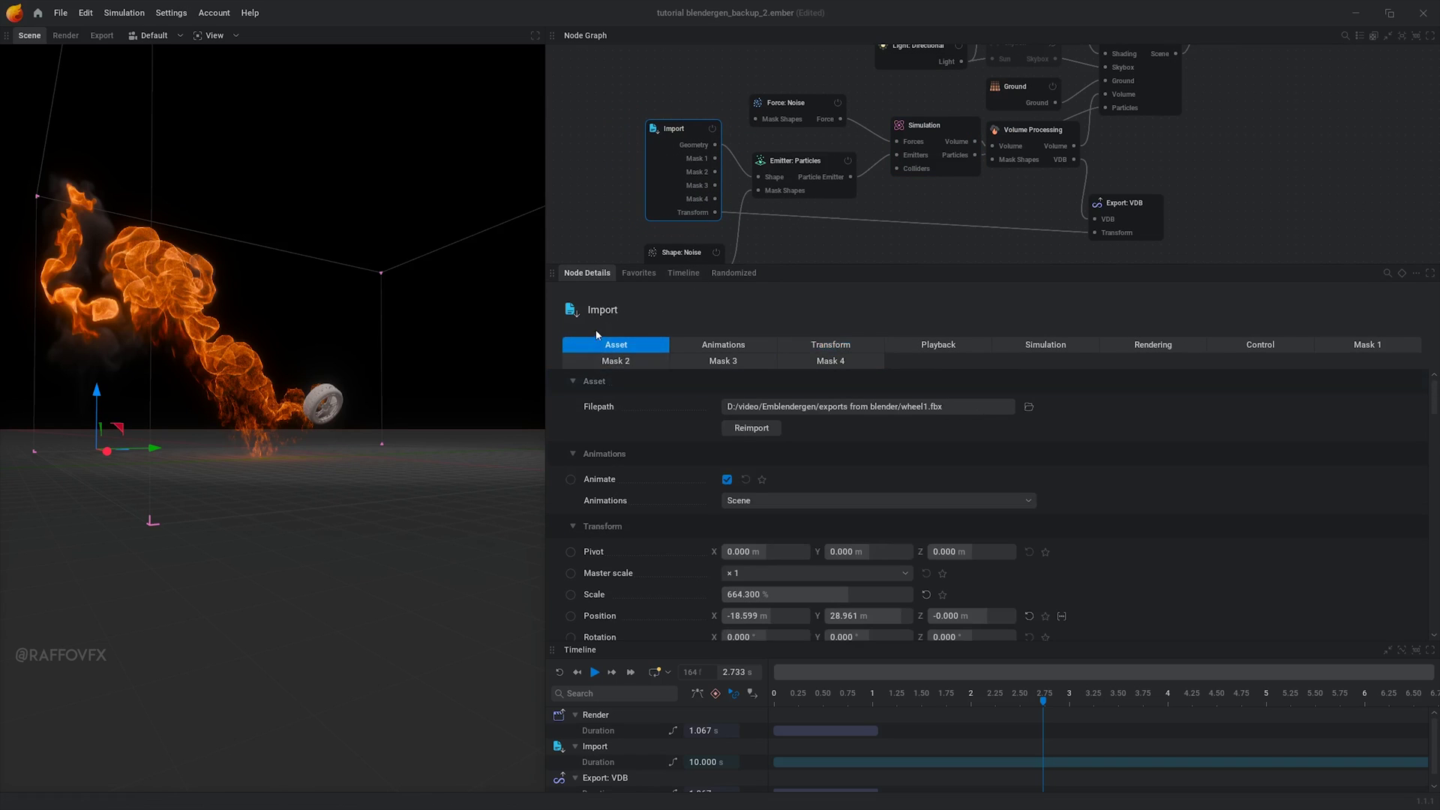
scroll(655, 568, down, 5)
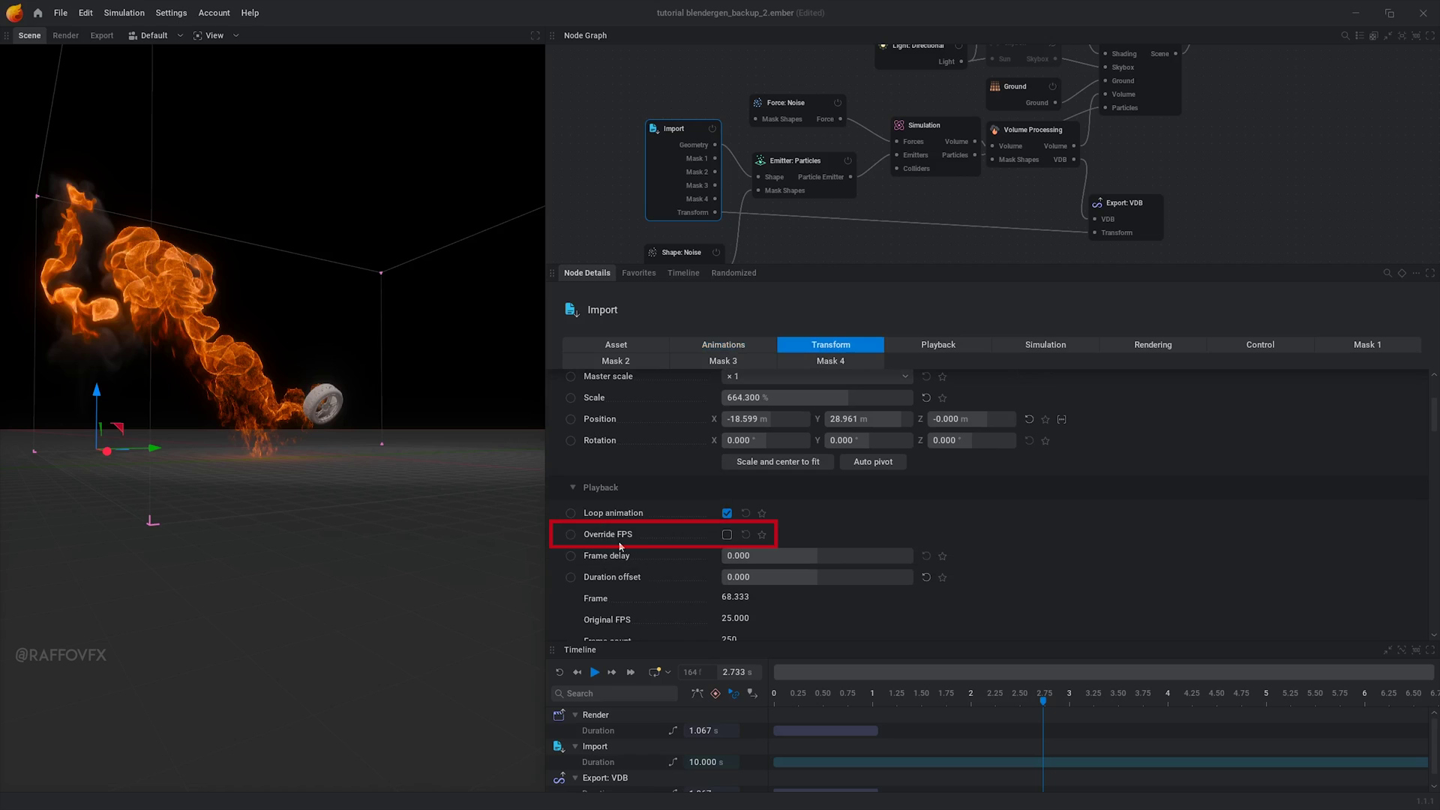
click(727, 534)
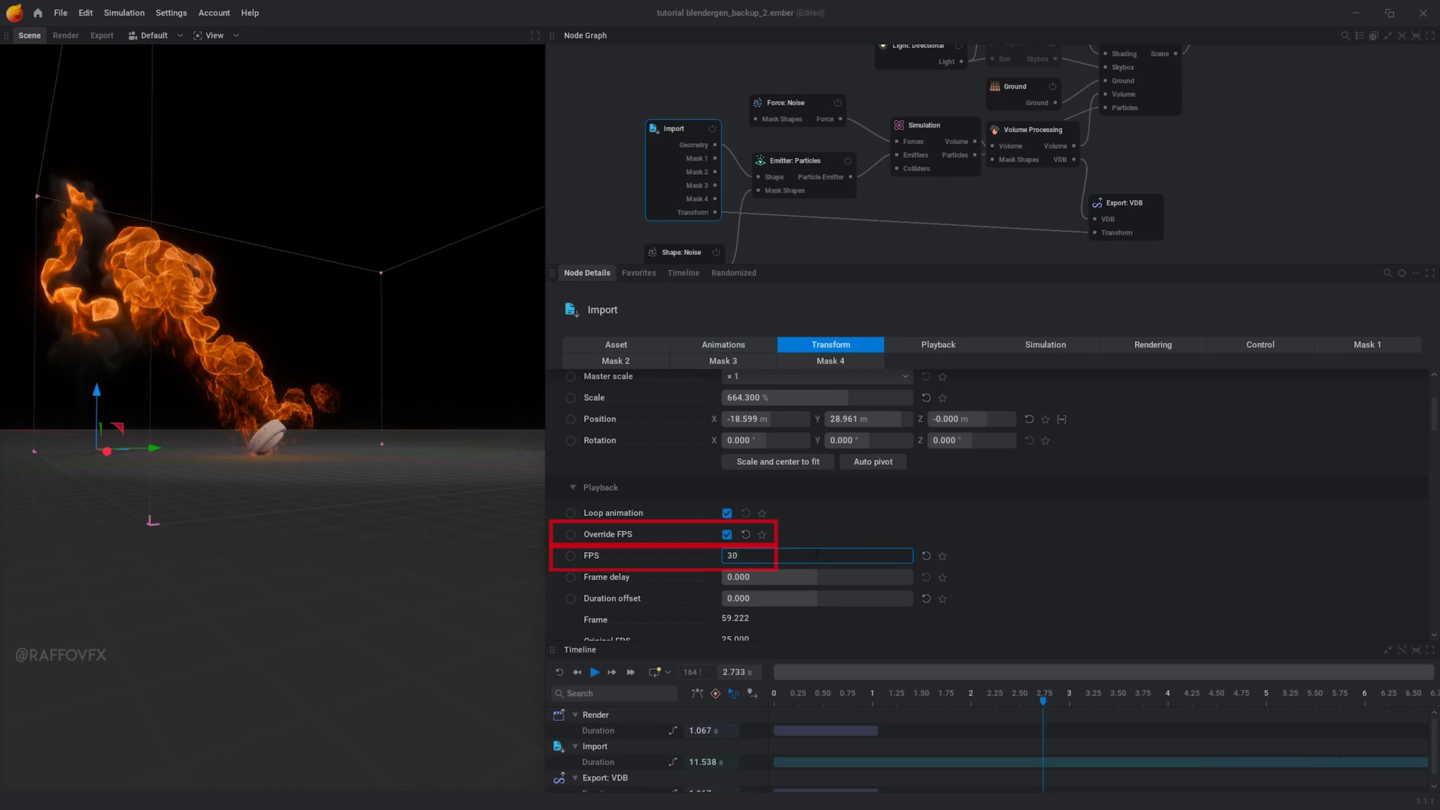
key(space)
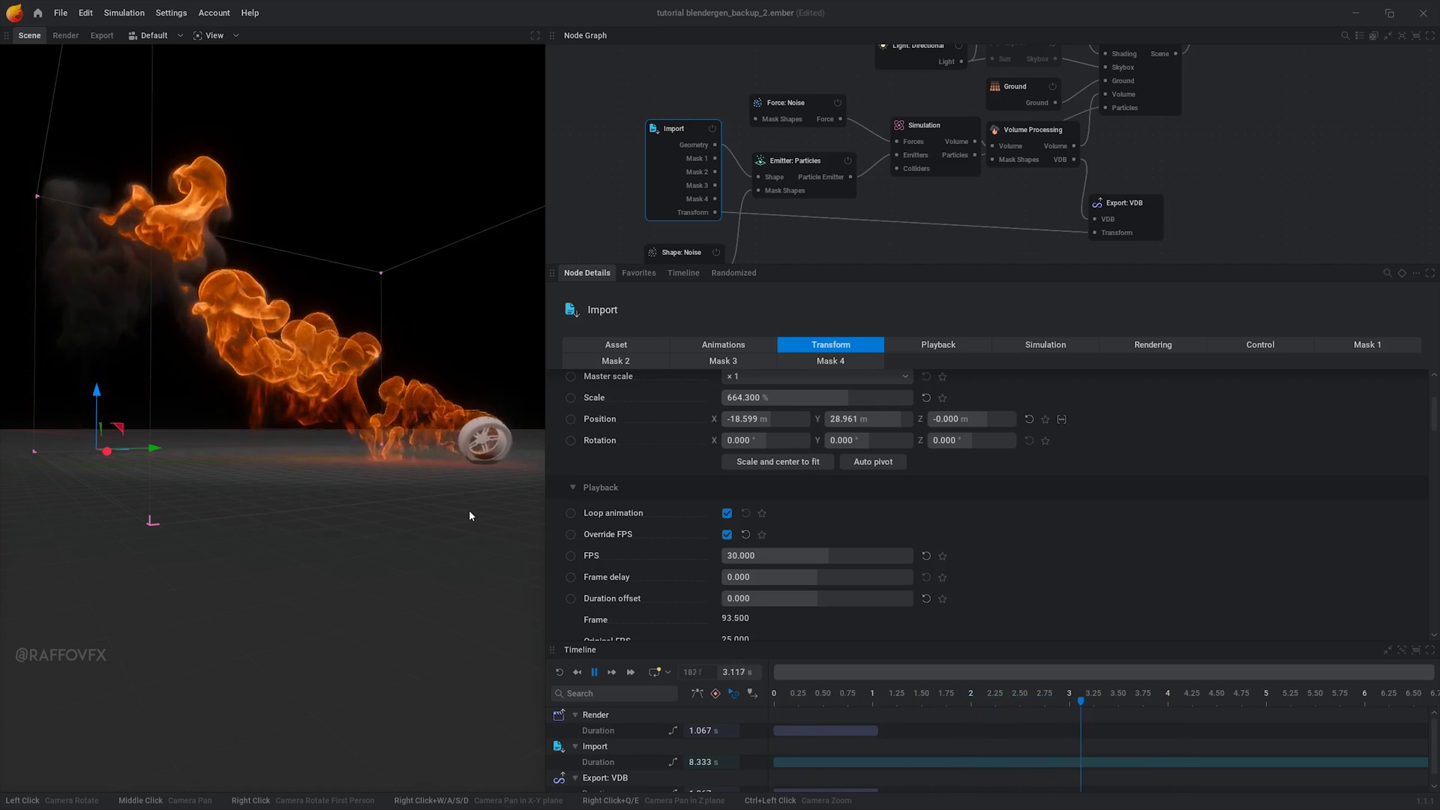
Export the VDB sequence from the Export: VDB node with 250 frames at stride 2.
key(space)
scroll(1125, 195, up, 3)
click(1115, 188)
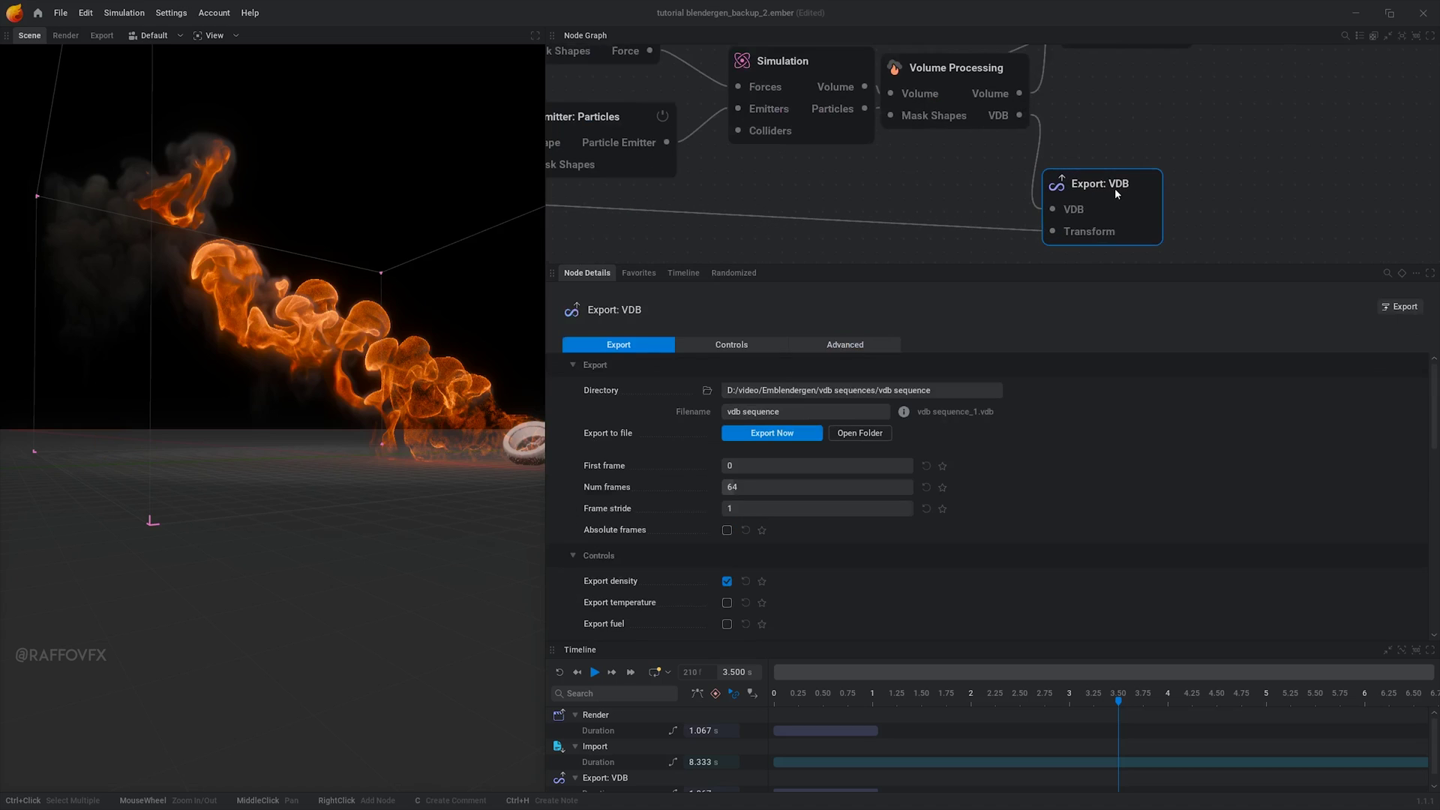
drag(1149, 173, 1132, 186)
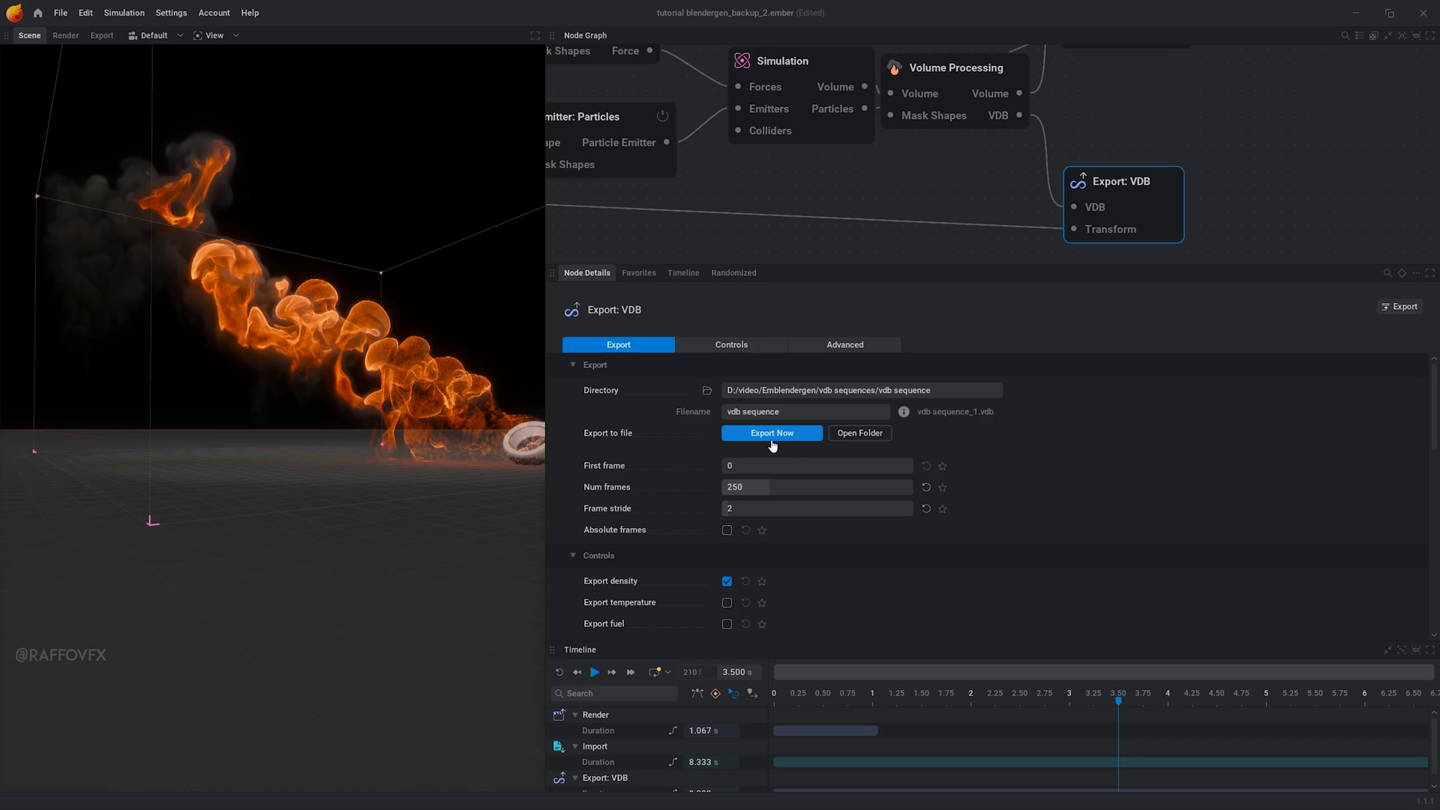
click(771, 434)
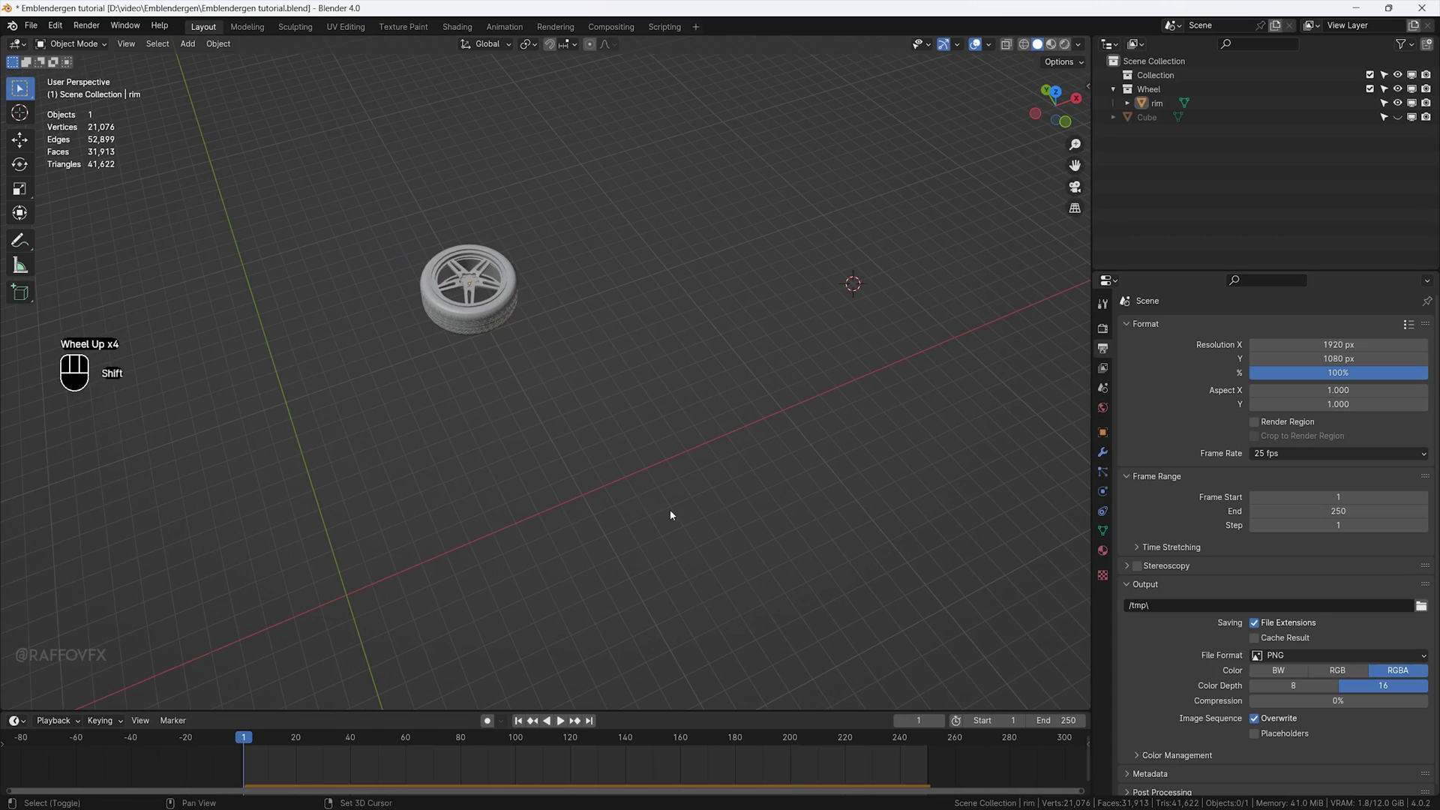
Snap the cursor to world origin, import the whole vdb sequence folder as a volume, and play.
key(shift+s)
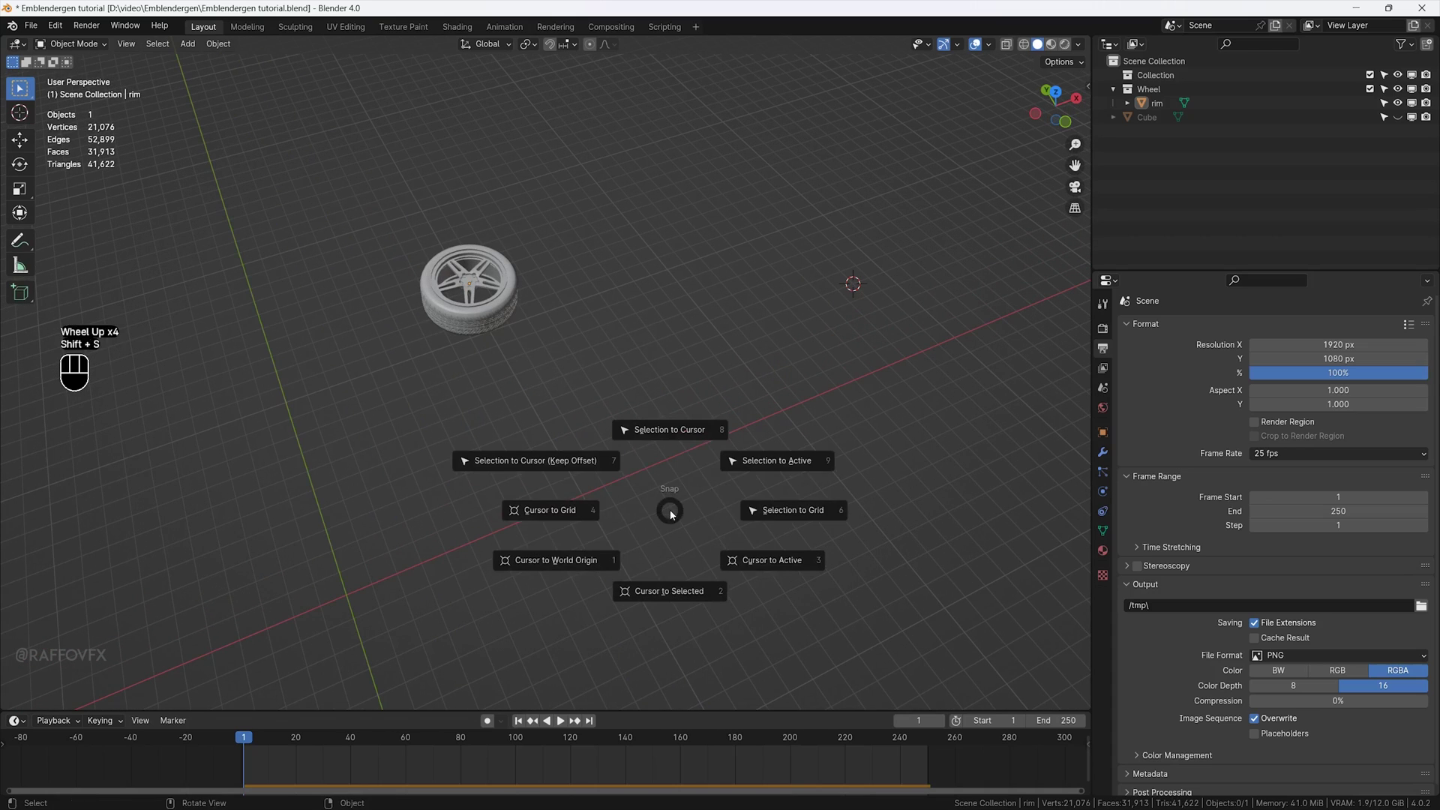
click(558, 564)
key(F3)
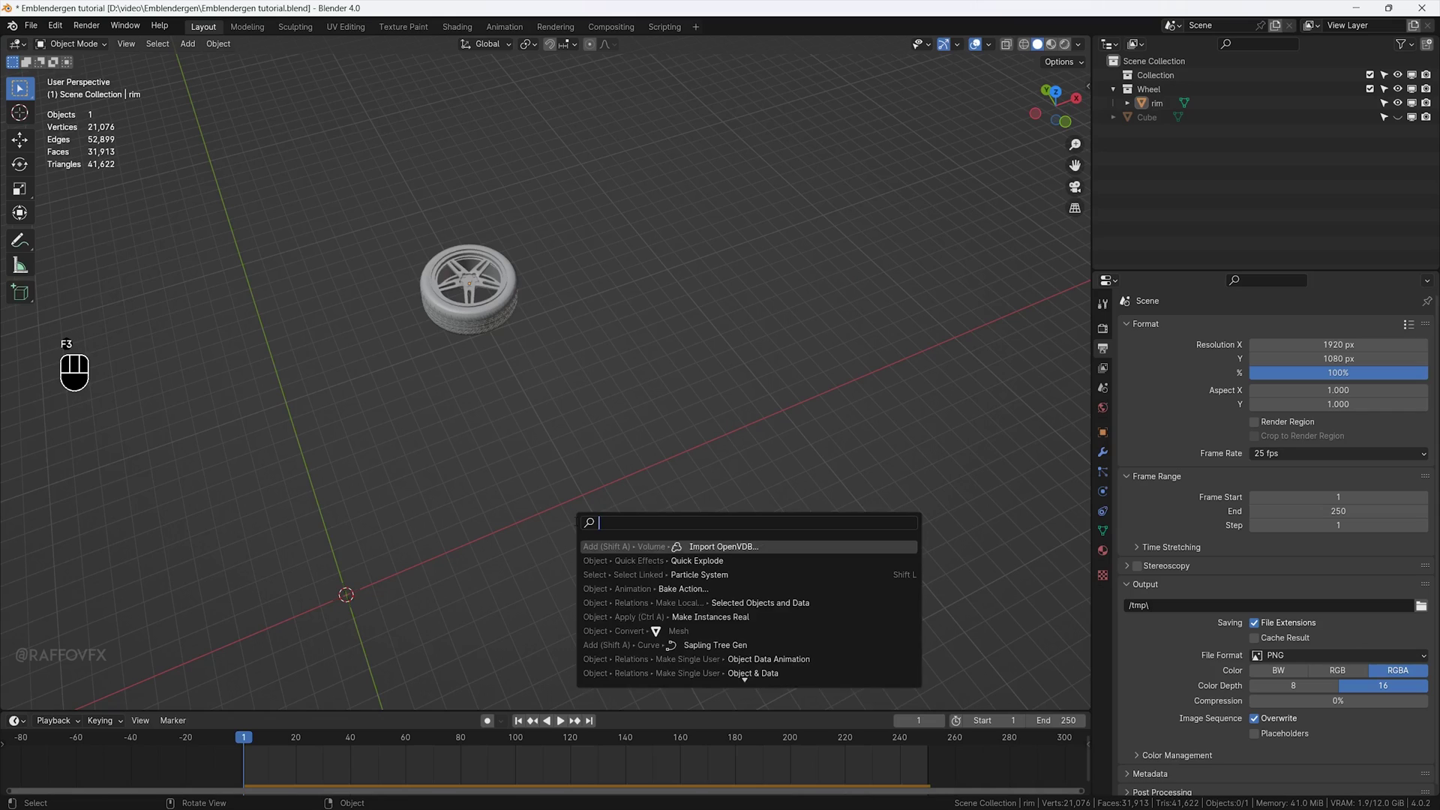
text(vdb)
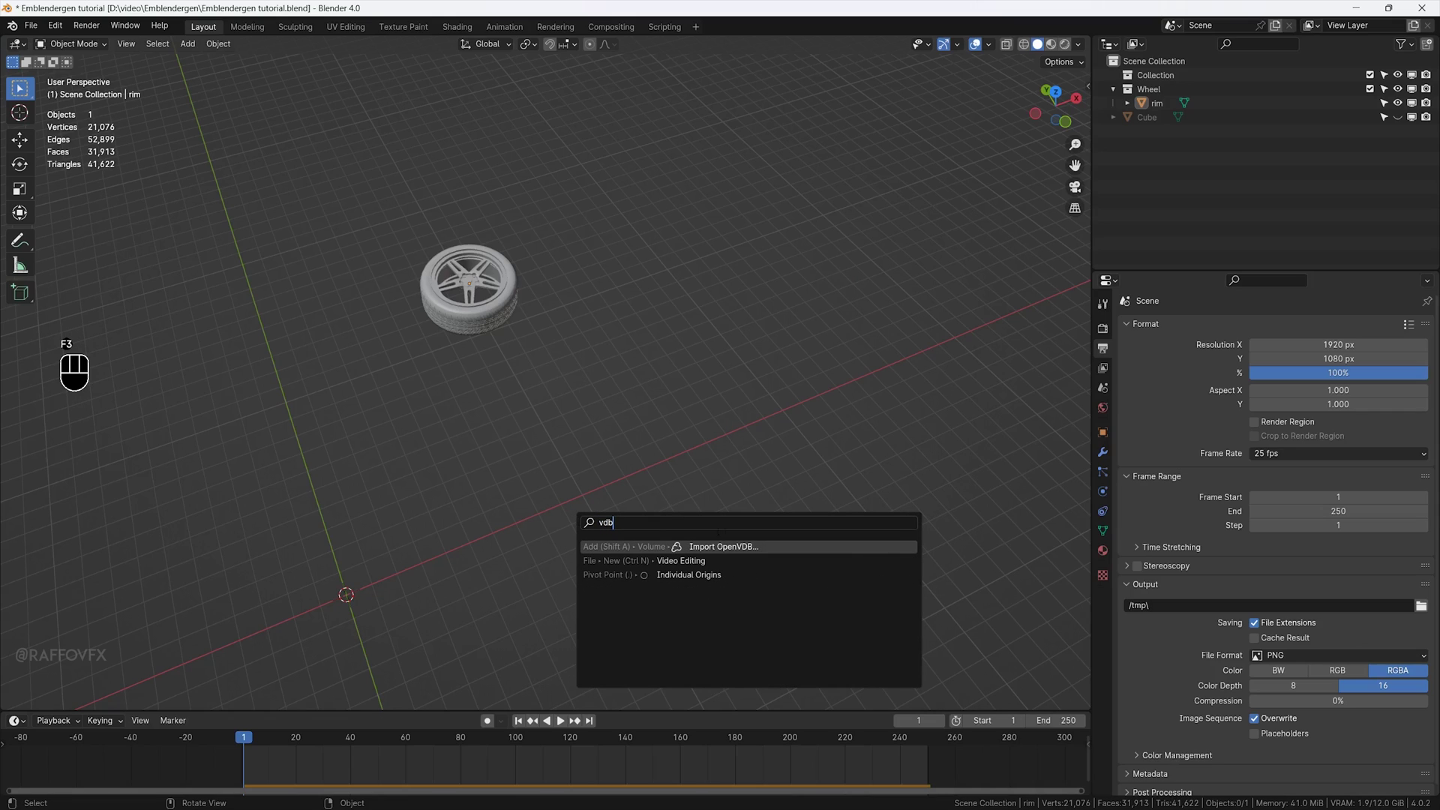
click(786, 554)
double_click(591, 324)
click(591, 324)
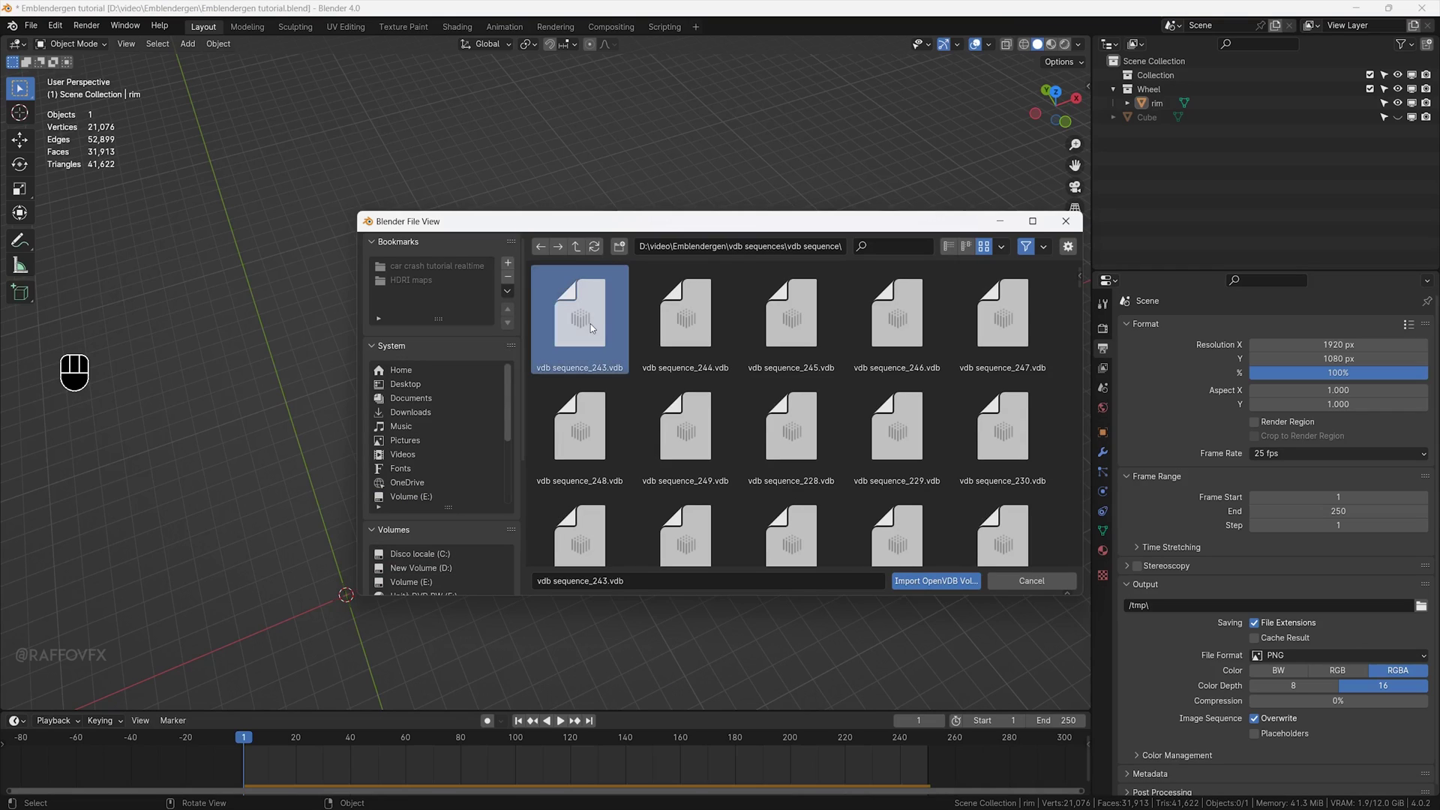
key(a)
double_click(591, 324)
middle_drag(900, 582, 1051, 390)
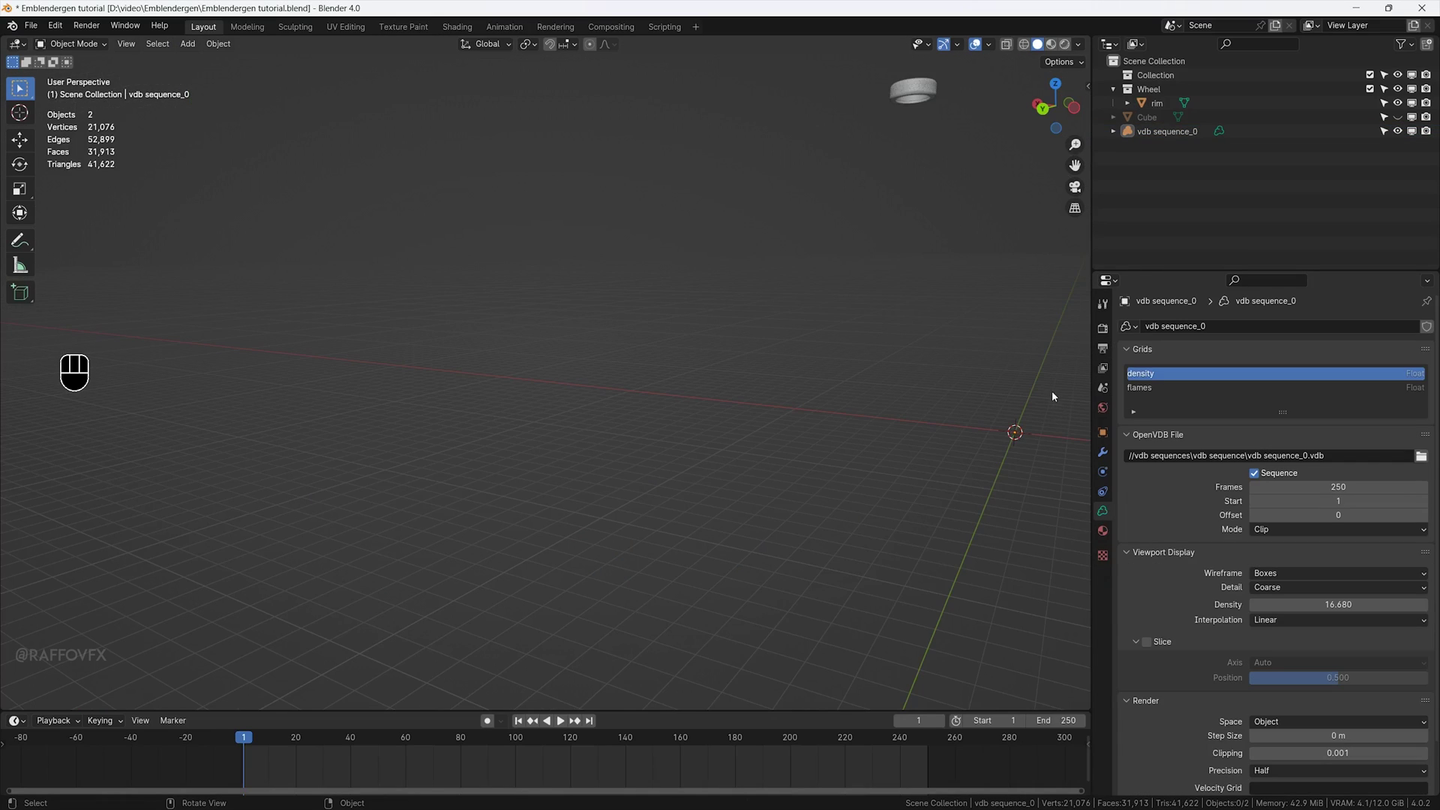
key(space)
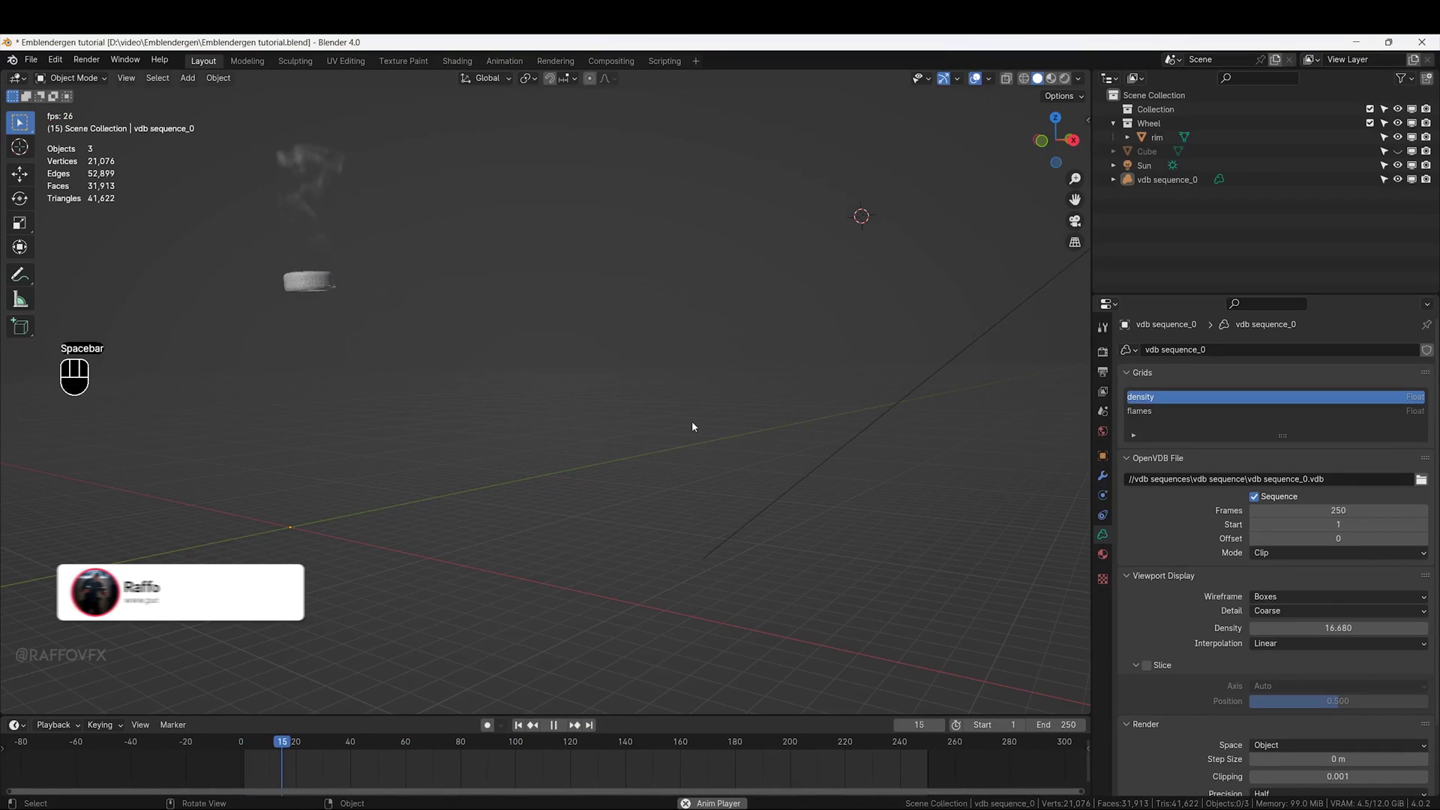
Orbit around the playing smoke and rewind to frame one to check it trails the wheel.
middle_drag(758, 430, 1024, 449)
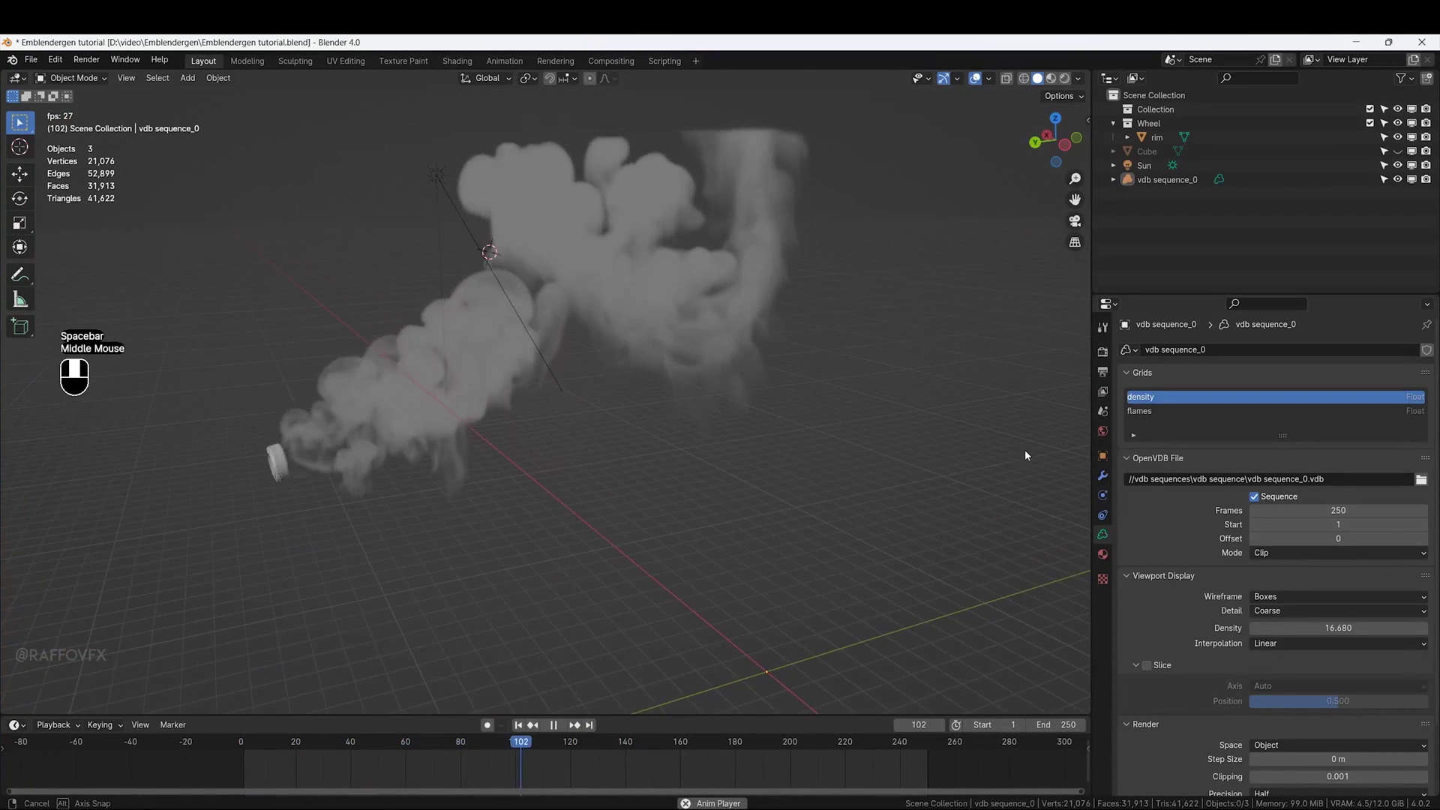
middle_drag(728, 474, 768, 362)
key(shift+Left)
scroll(627, 441, down, 2)
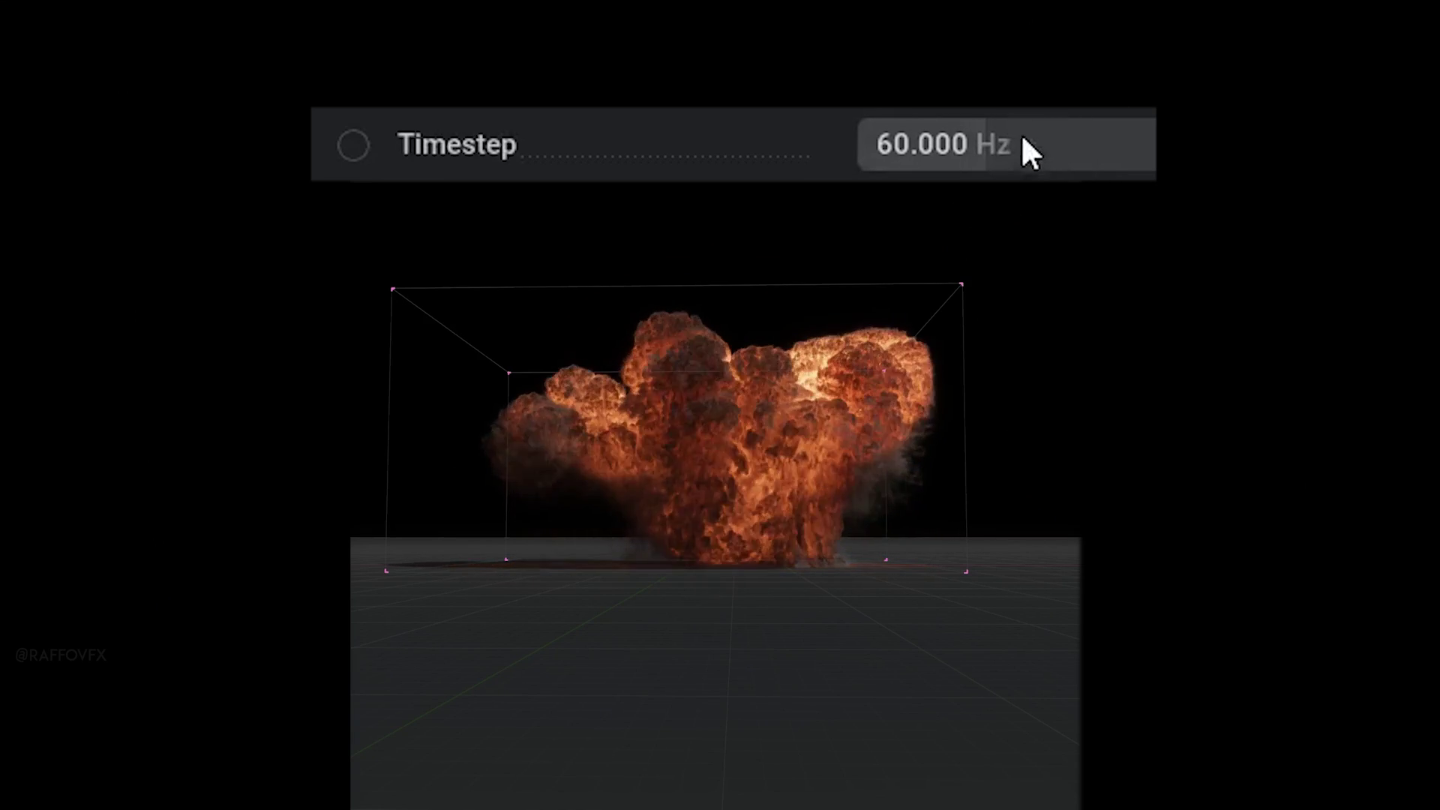
Try timestep values of 93 and 135 Hz, then set Emitter WHEELS additional pressure rate to 66.667 %/s.
drag(989, 144, 1137, 144)
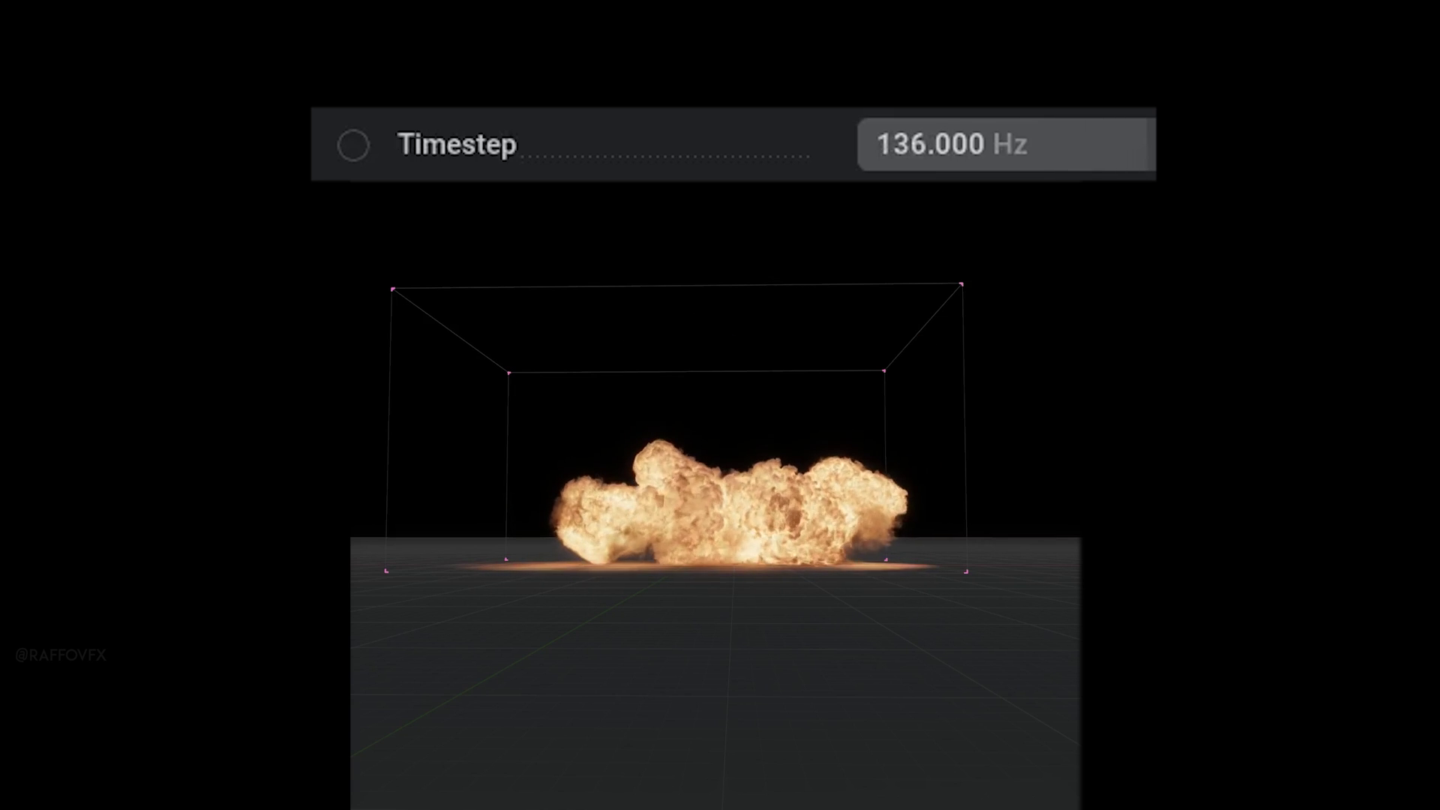
drag(1149, 144, 922, 144)
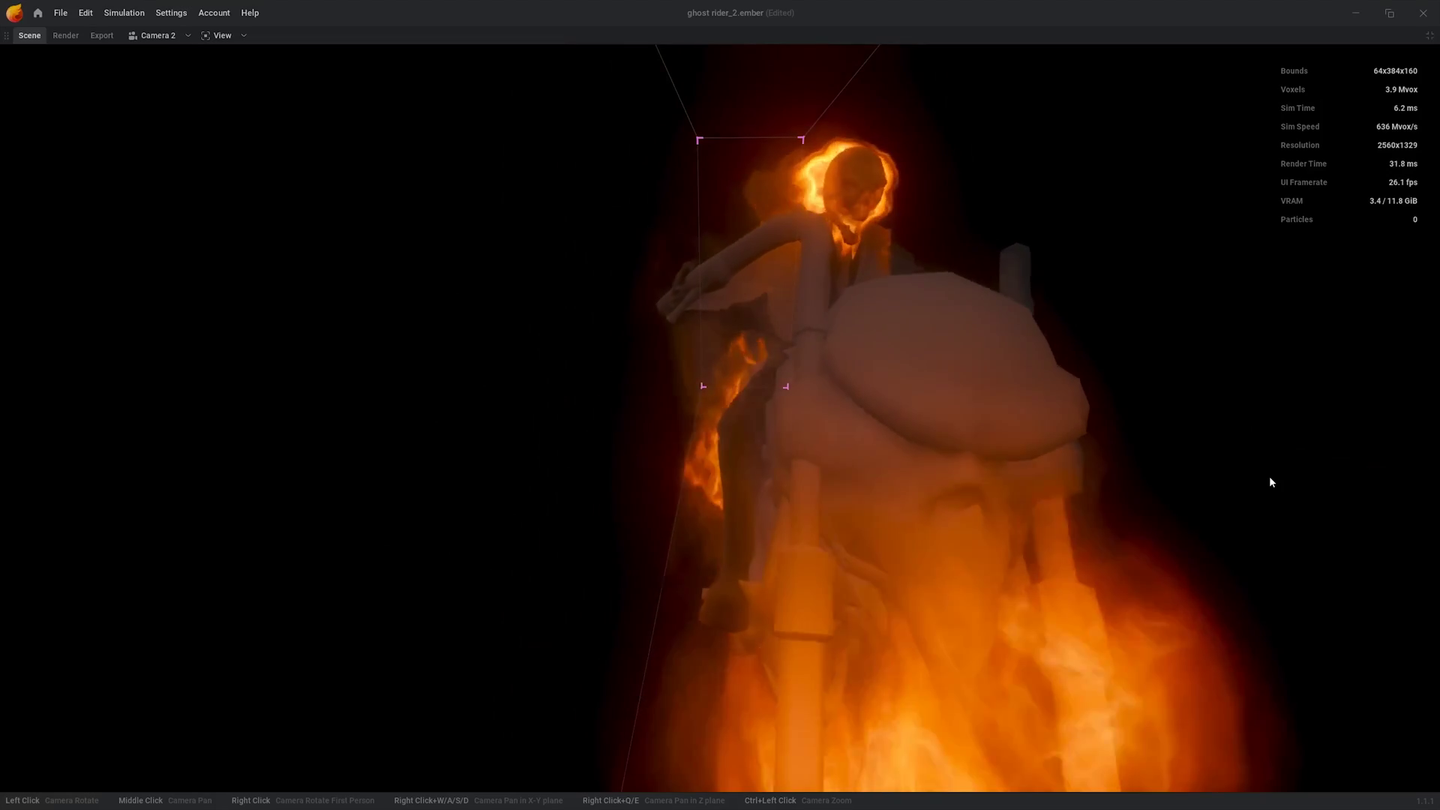
mouse_move(1269, 476)
mouse_down()
mouse_move(1186, 473)
mouse_move(836, 369)
mouse_move(695, 381)
mouse_up()
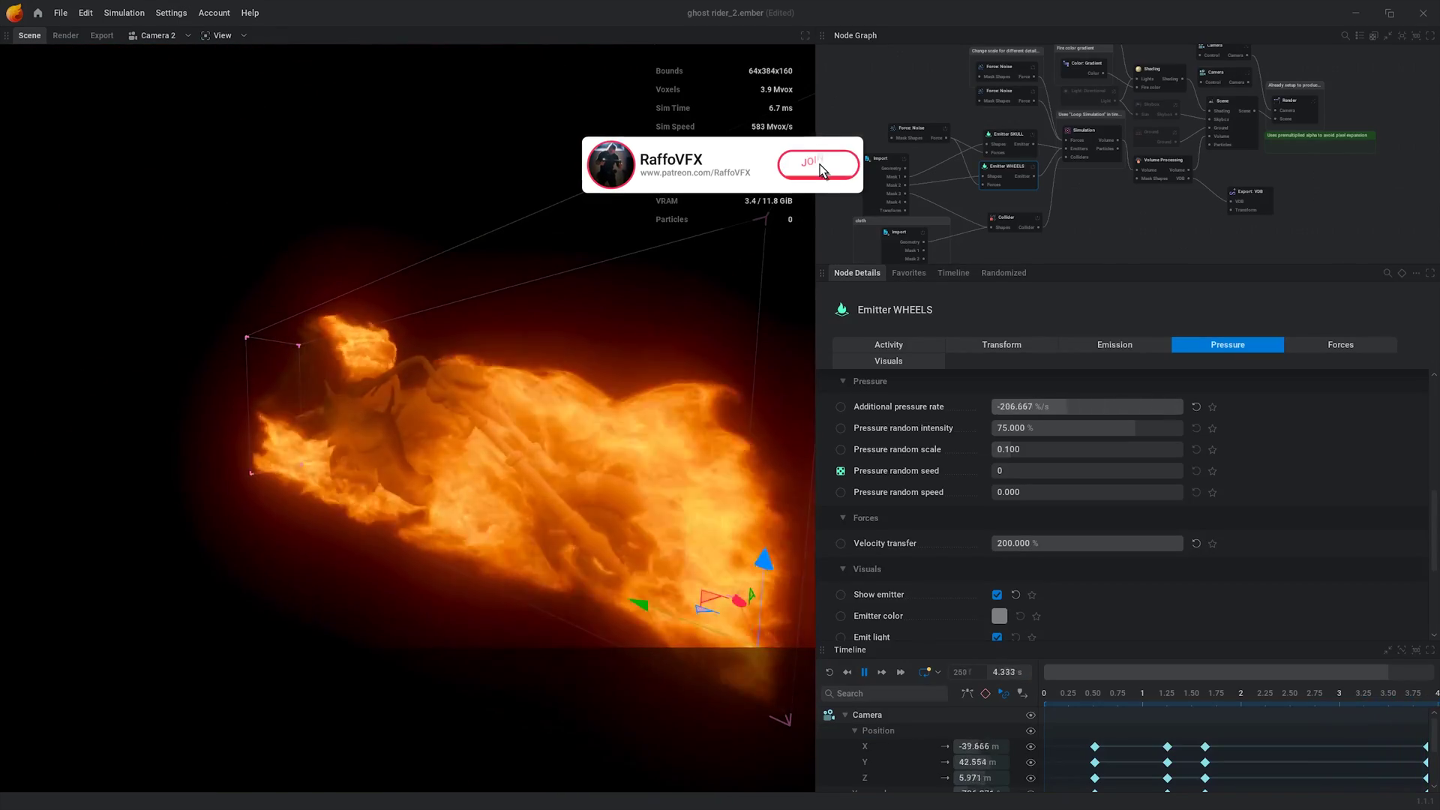
drag(1066, 407, 1092, 407)
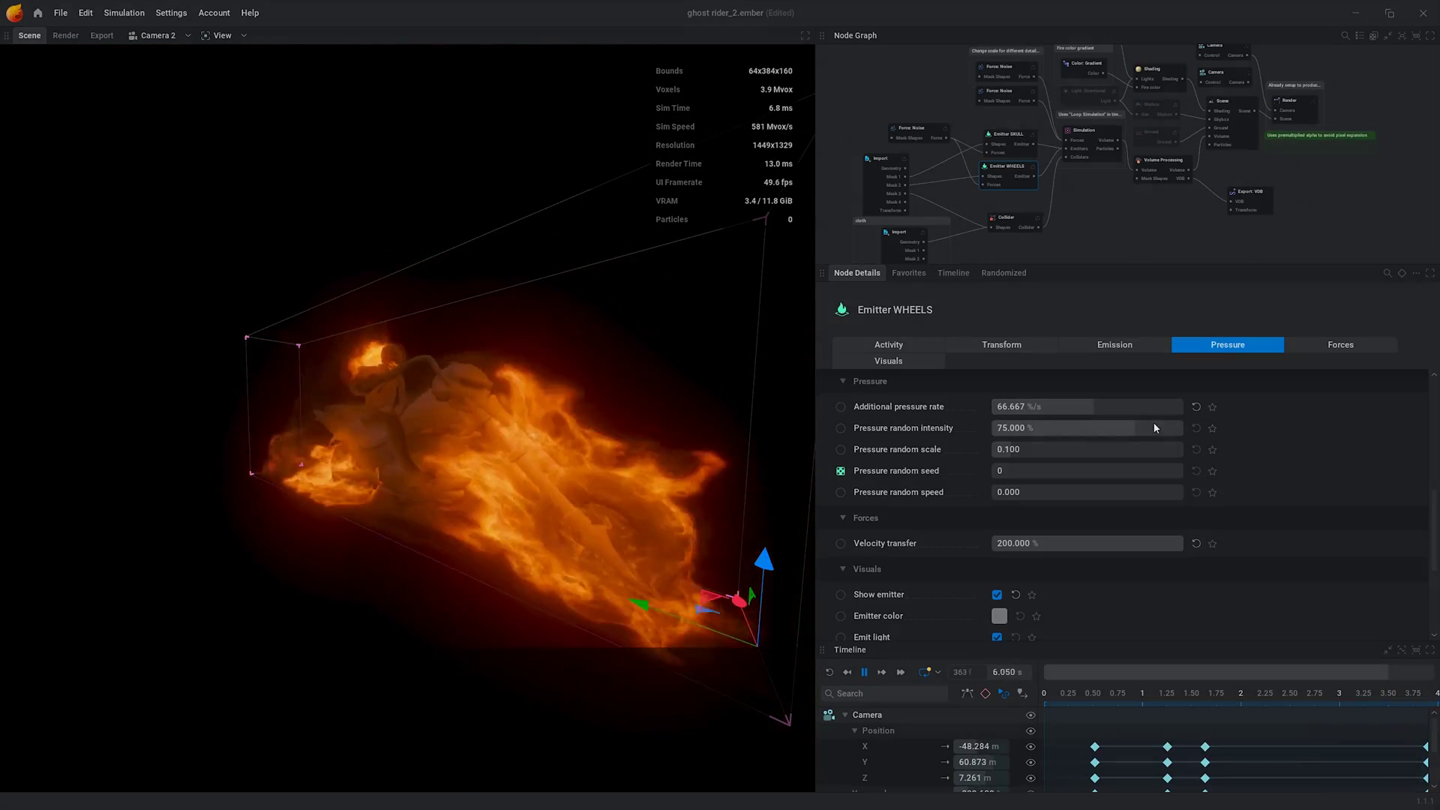